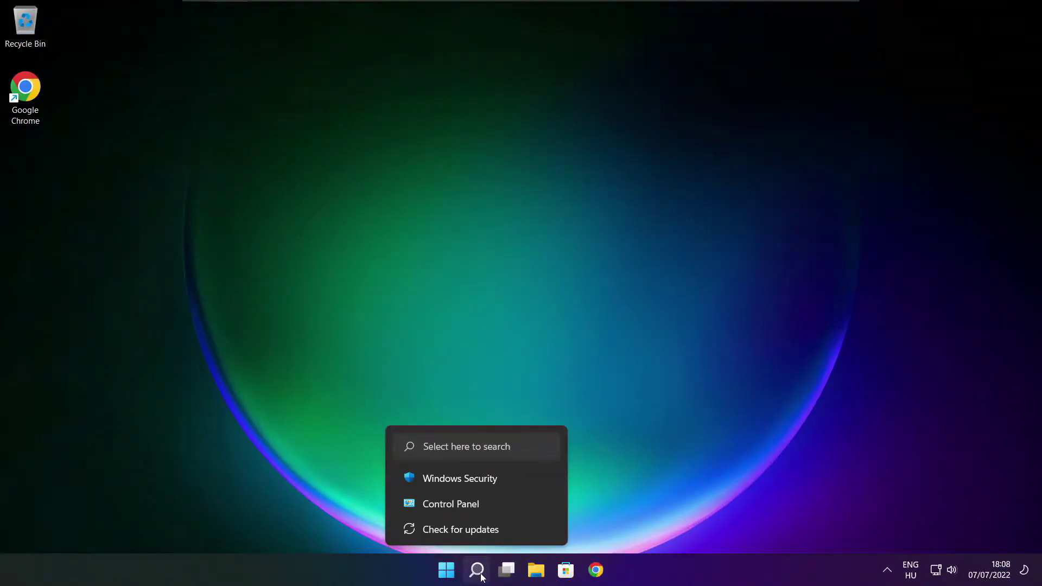
# Search Windows for 'device manager' and launch Device Manager from the results
pyautogui.click(480, 574)
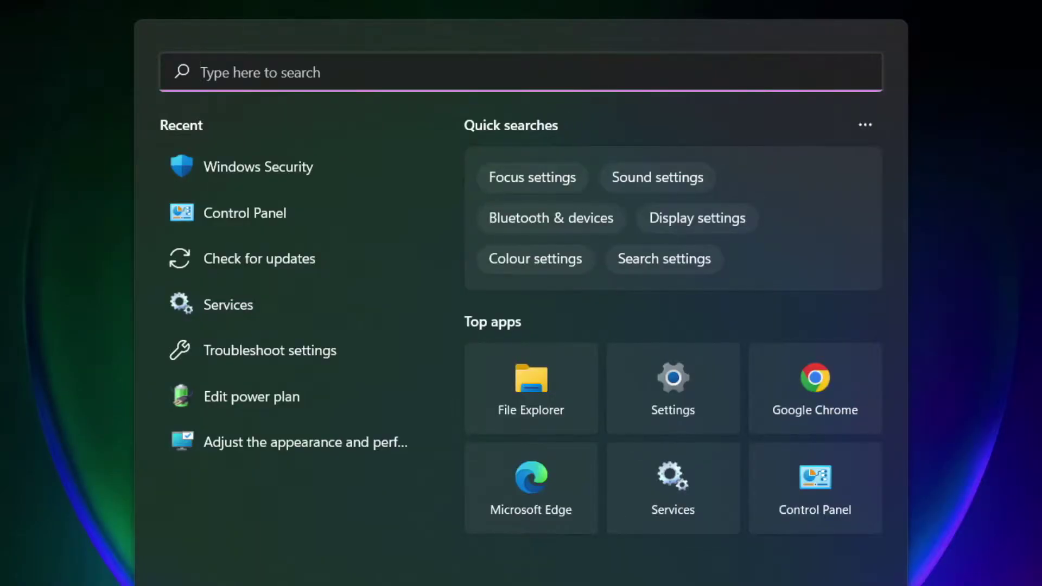
pyautogui.write('dev')
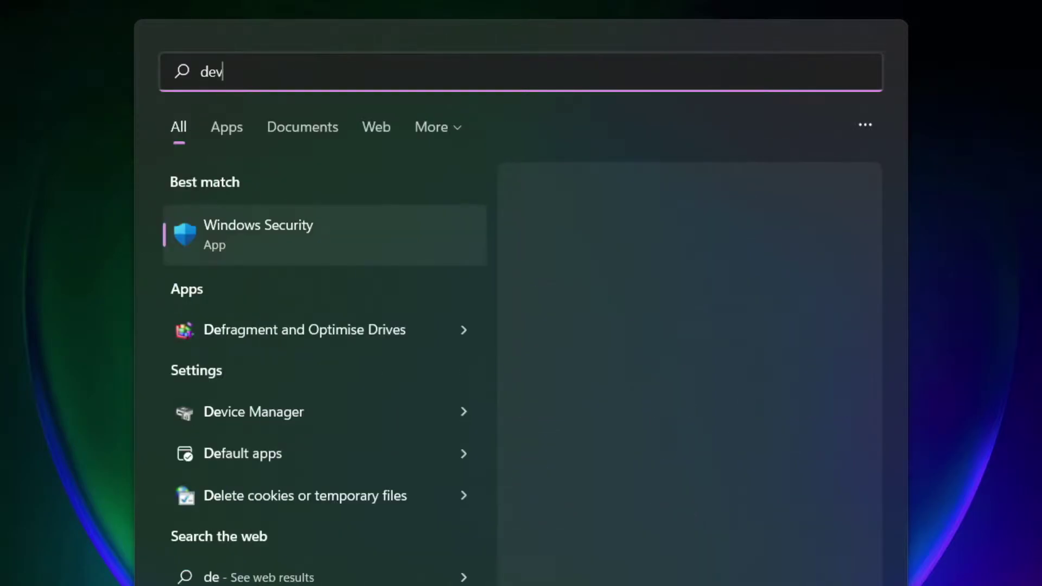
pyautogui.write('ice man')
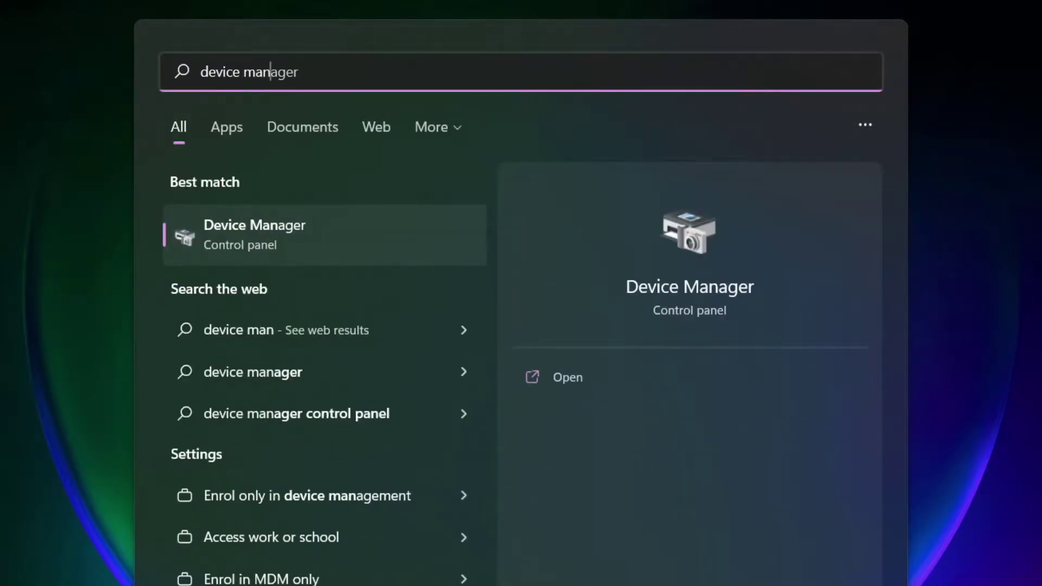
pyautogui.write('ager')
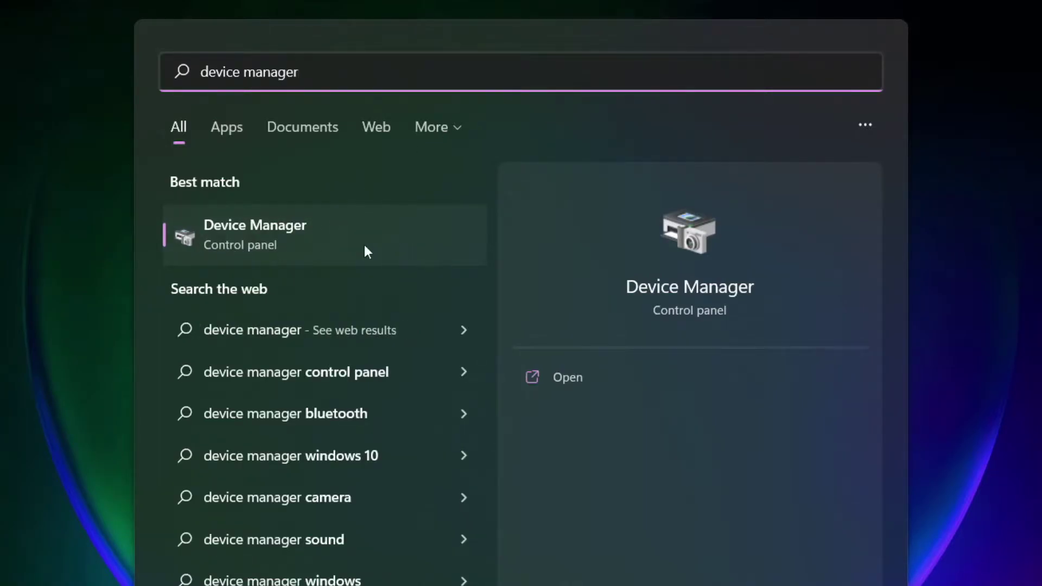
pyautogui.click(382, 244)
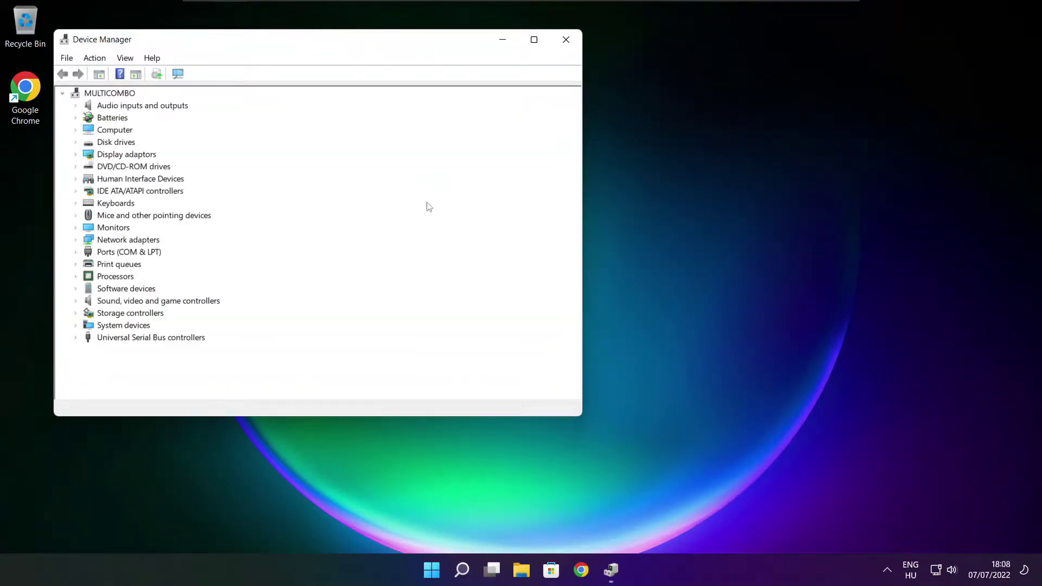
# Run an automatic driver search for the VMware SVGA 3D display adaptor, confirming the best driver is installed
pyautogui.click(533, 39)
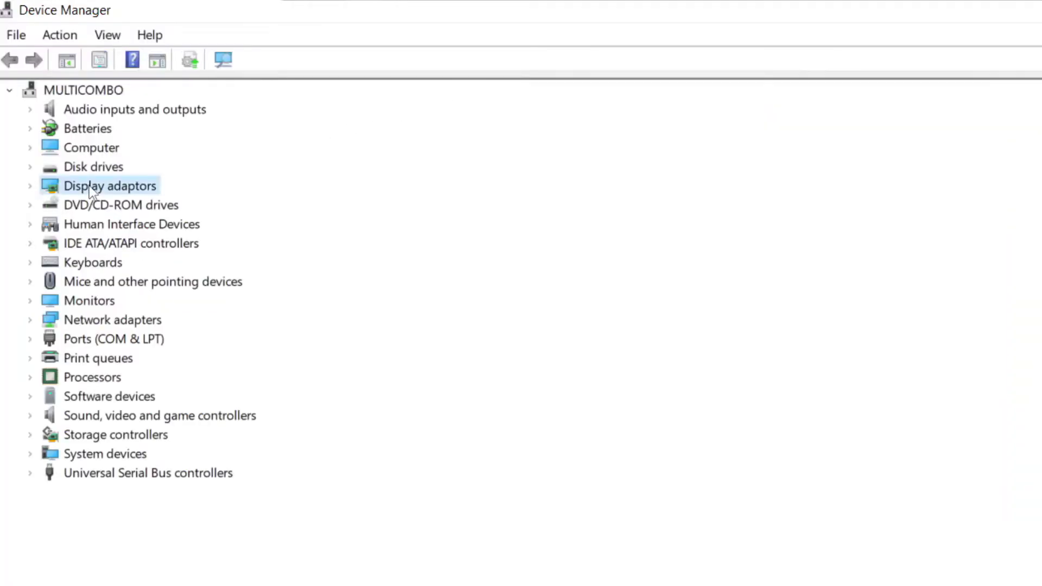
pyautogui.click(30, 186)
pyautogui.click(156, 206)
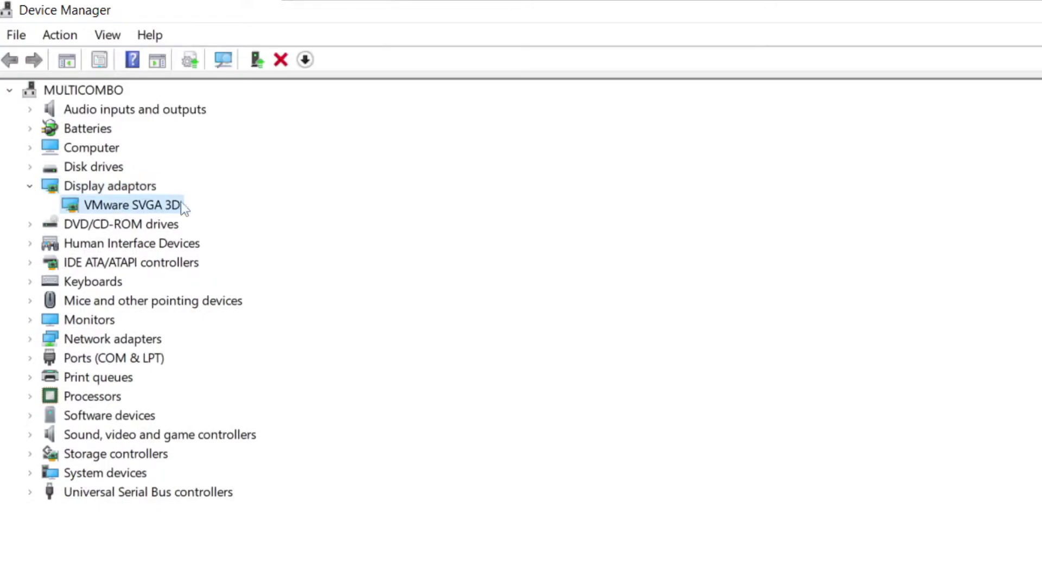
pyautogui.rightClick(114, 209)
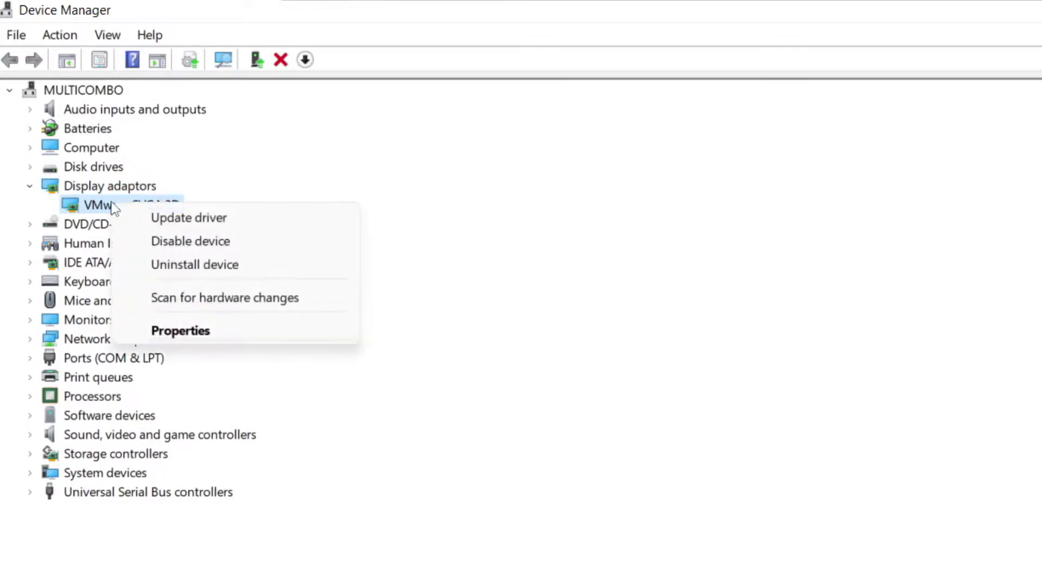
pyautogui.click(229, 220)
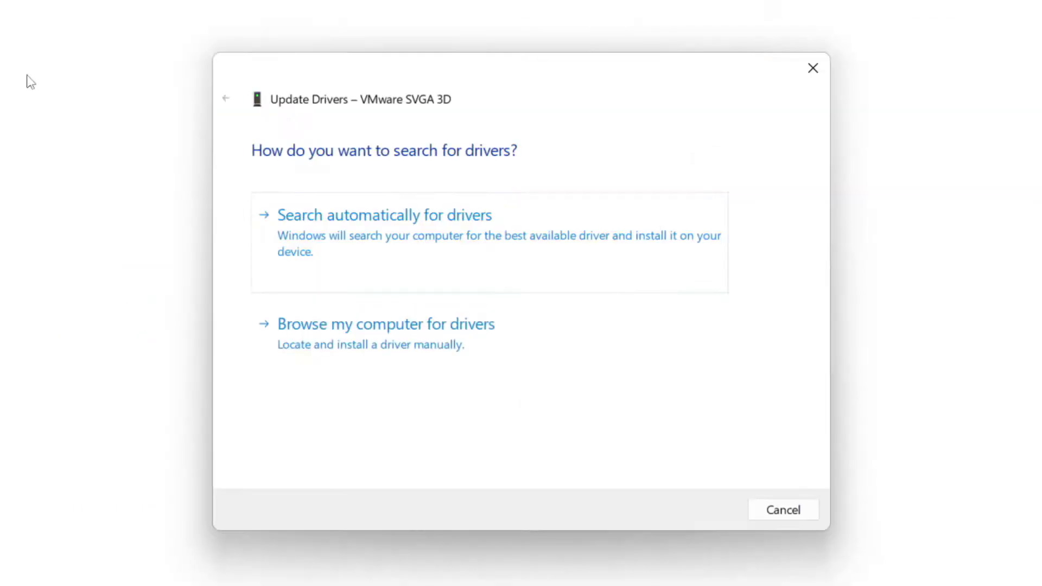
pyautogui.click(459, 246)
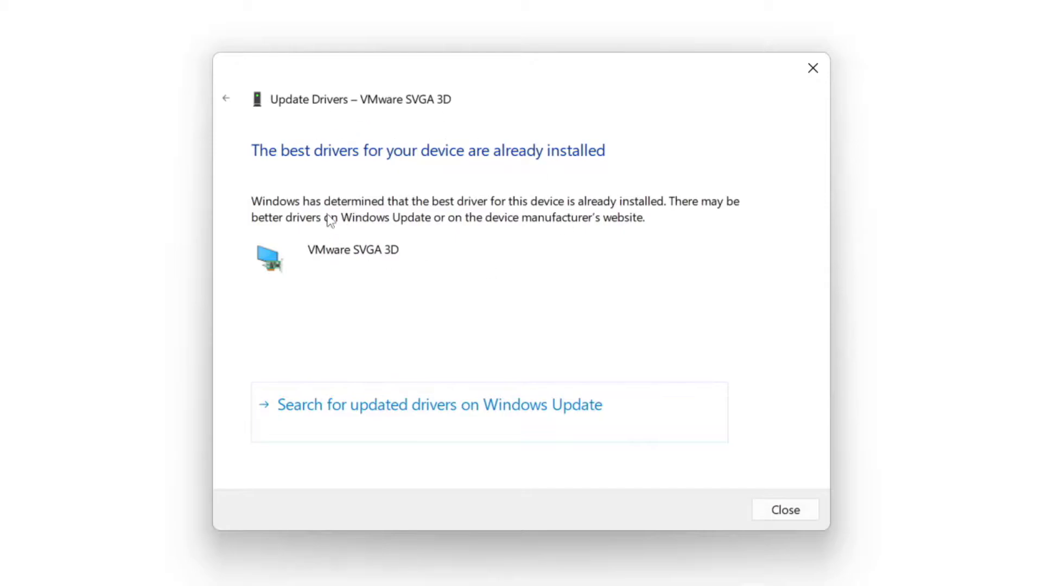
pyautogui.click(783, 513)
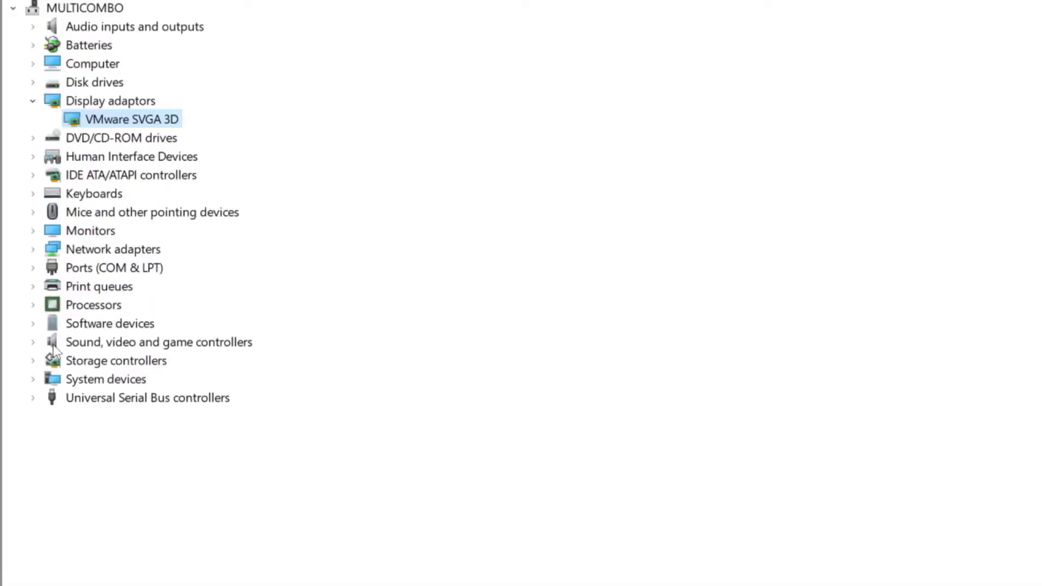
# Run an automatic driver search for the High Definition Audio Device, confirm it is current, and close Device Manager
pyautogui.click(58, 343)
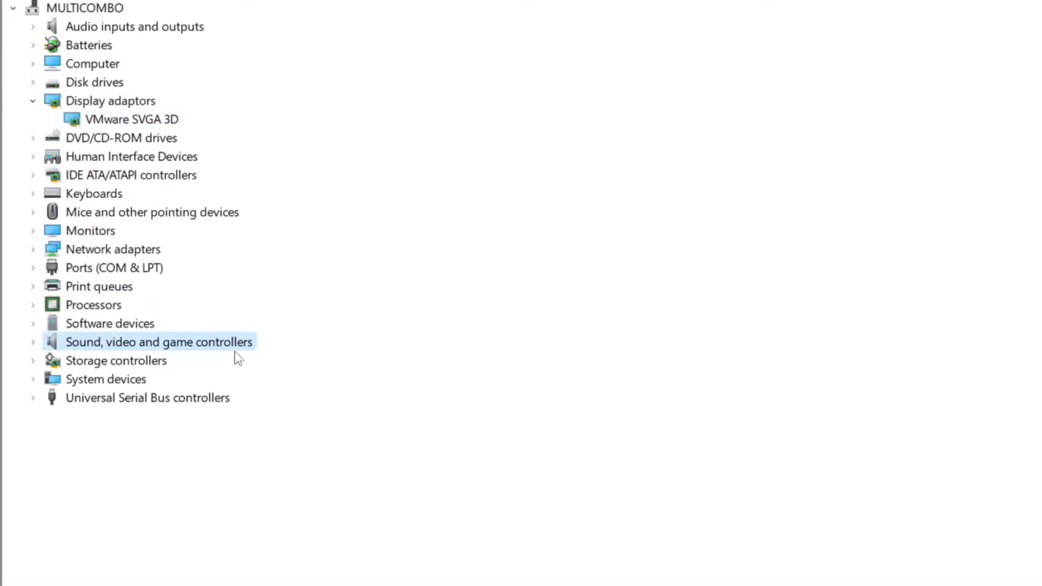
pyautogui.click(33, 342)
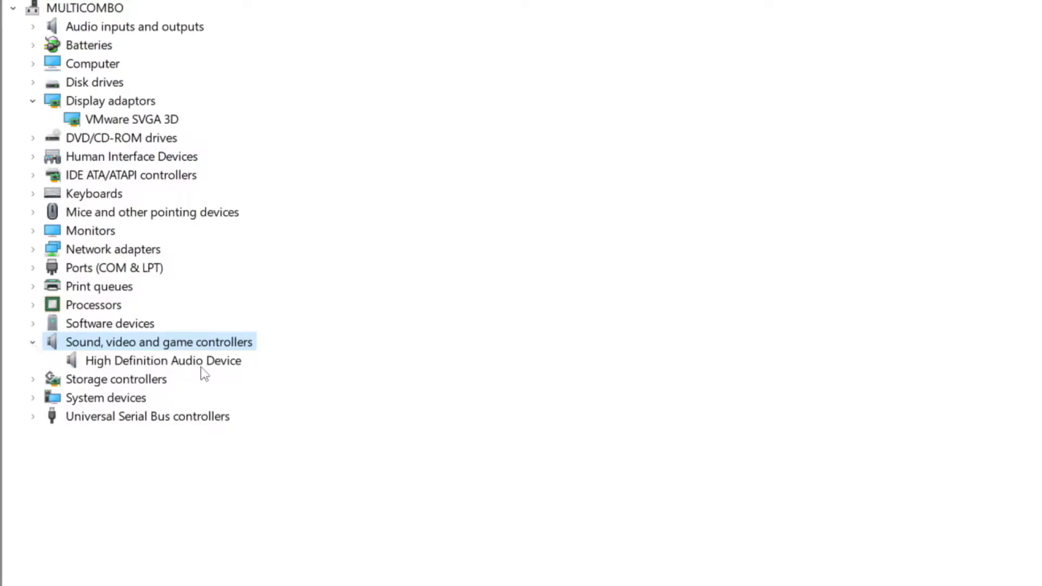
pyautogui.click(219, 365)
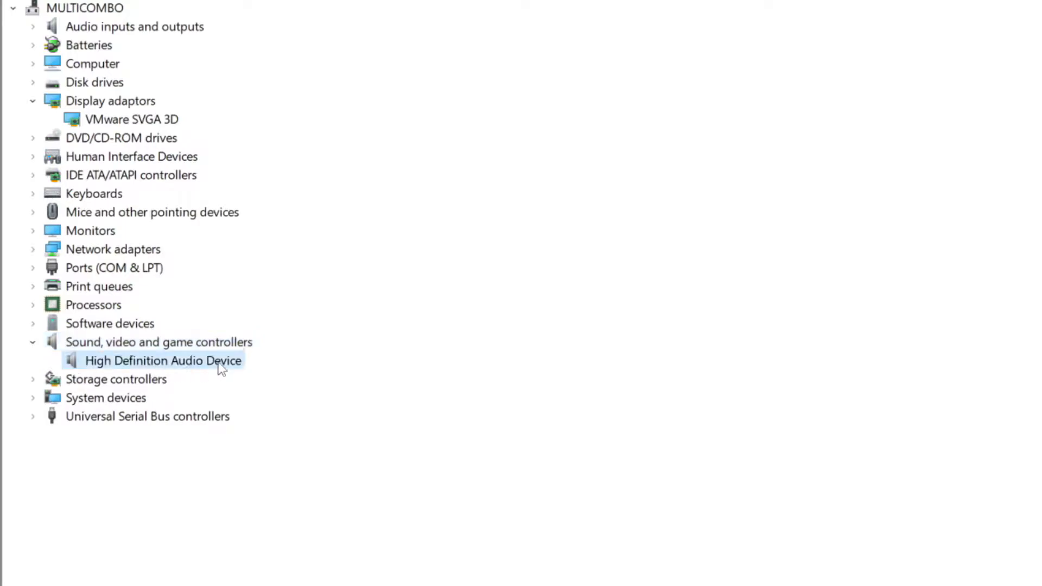
pyautogui.rightClick(153, 368)
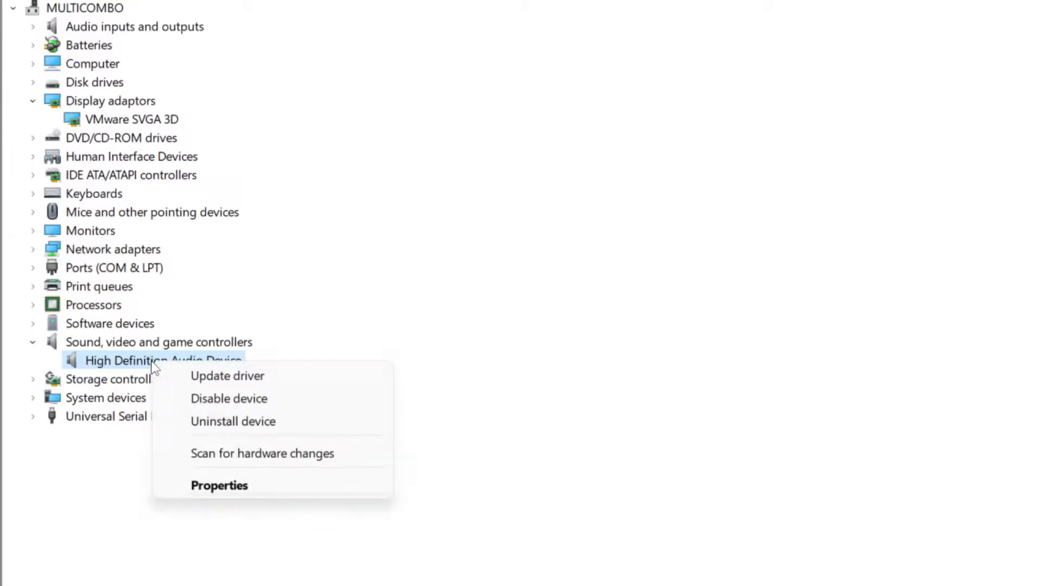
pyautogui.click(308, 383)
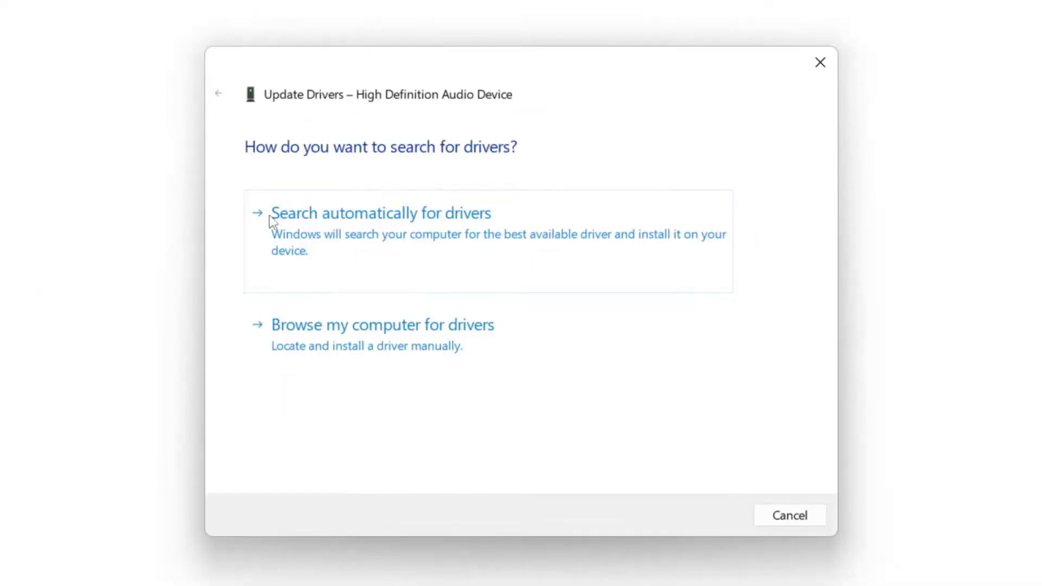
pyautogui.click(415, 236)
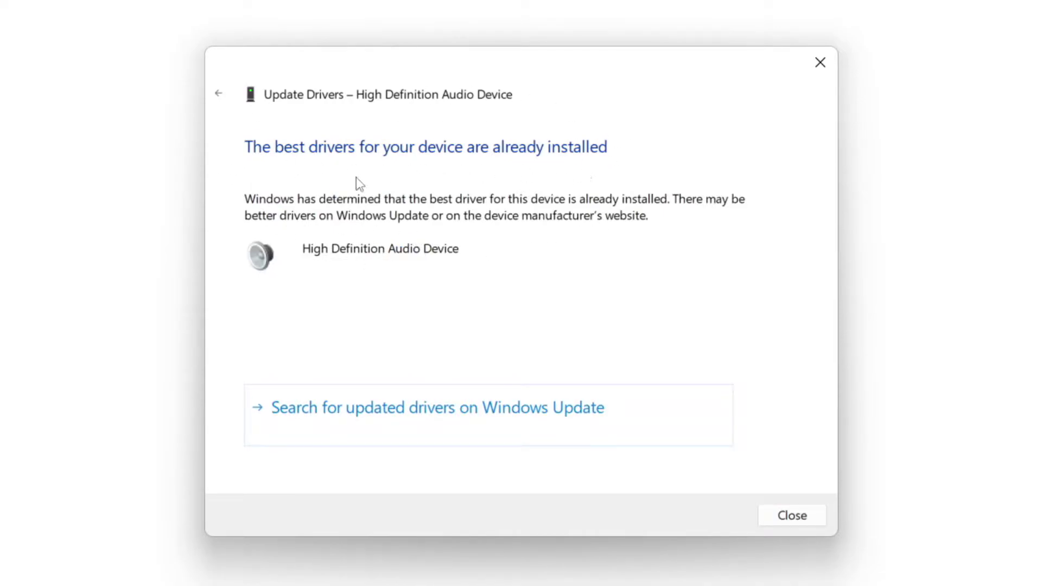
pyautogui.click(794, 517)
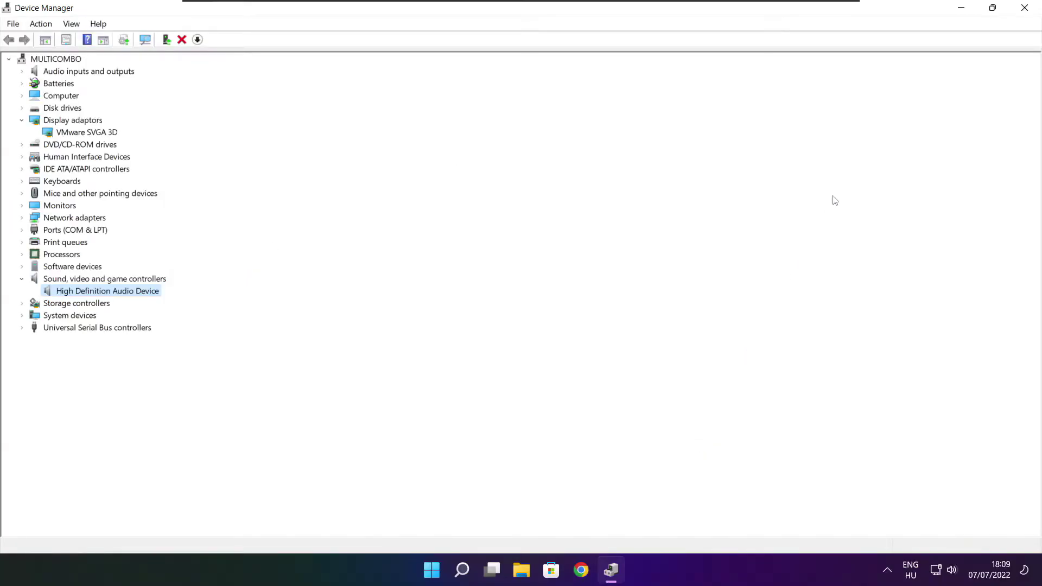
pyautogui.click(1025, 9)
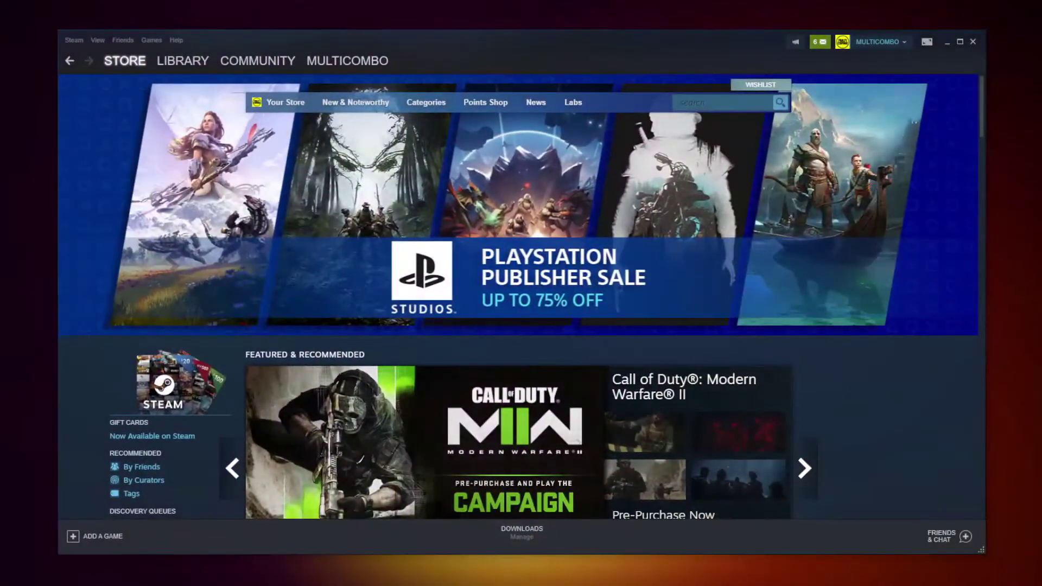
# From the Steam library favourites, bring up the Properties of Counter-Strike: Global Offensive
pyautogui.click(178, 59)
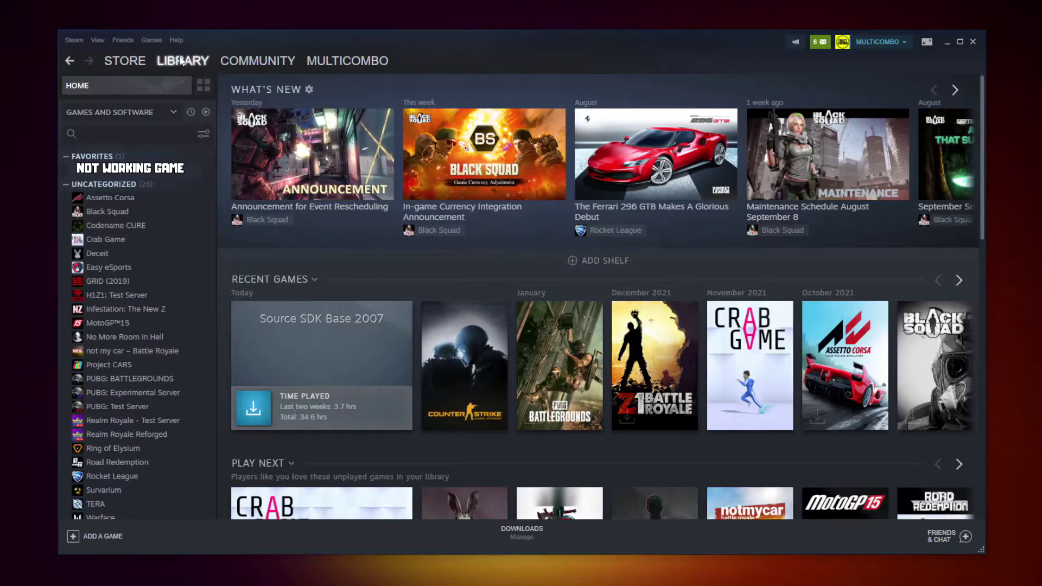
pyautogui.rightClick(195, 174)
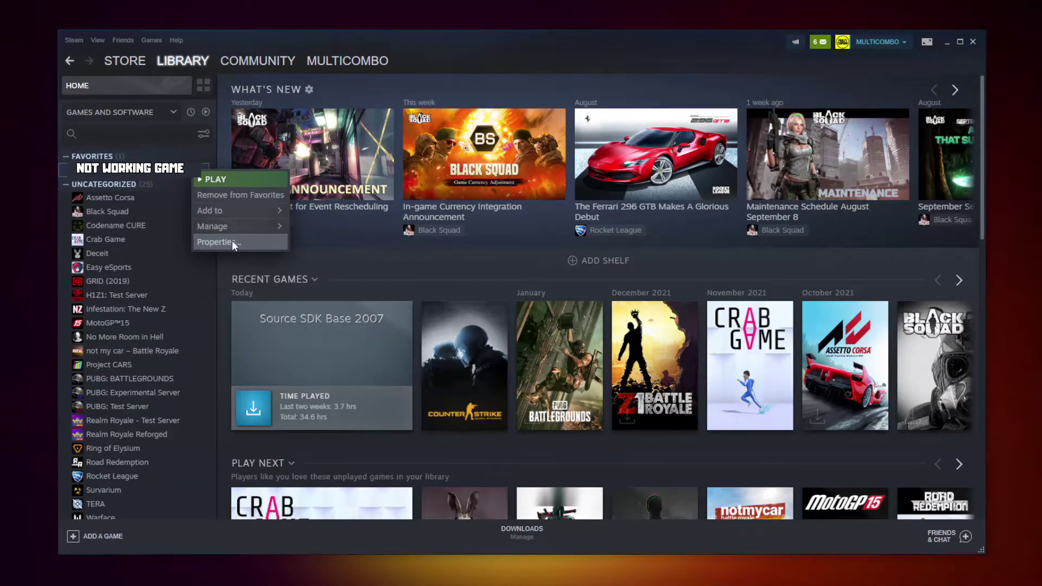
pyautogui.click(215, 242)
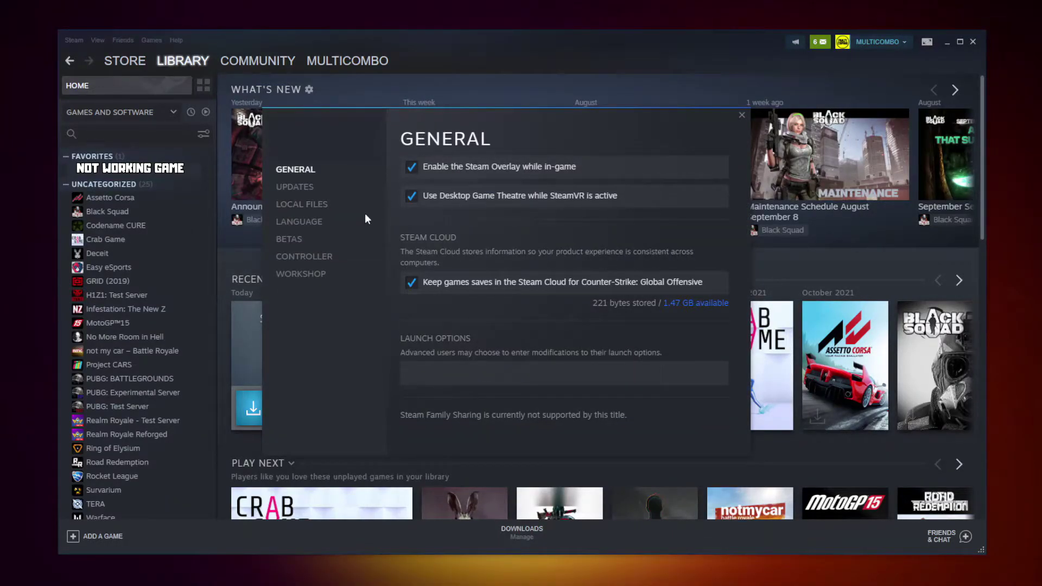
# Verify the integrity of the game's local files so all 3367 files validate
pyautogui.click(306, 205)
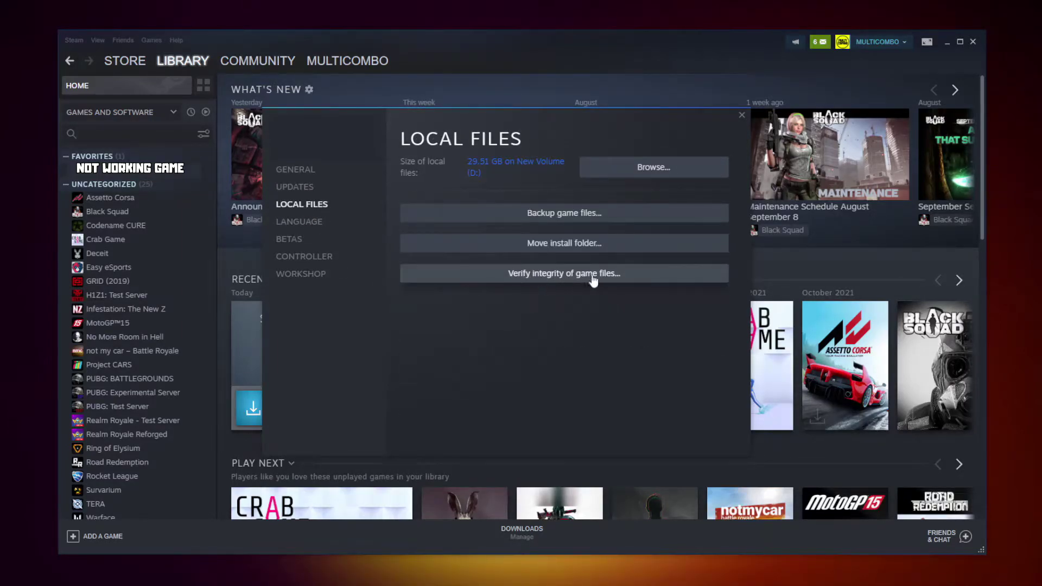
pyautogui.click(570, 277)
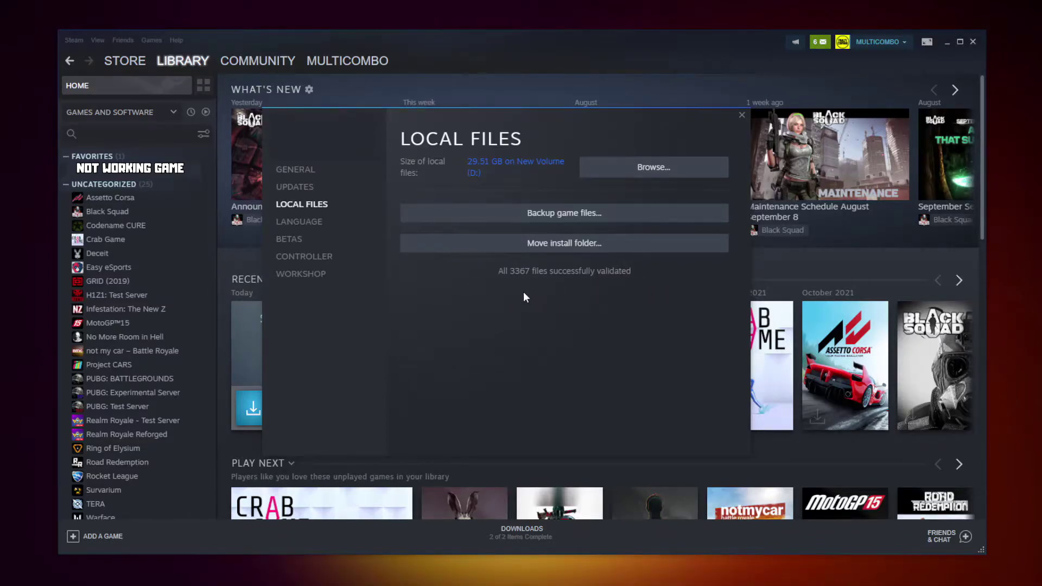
# Browse to the game's install folder and bring up the Properties of its .exe file
pyautogui.click(628, 174)
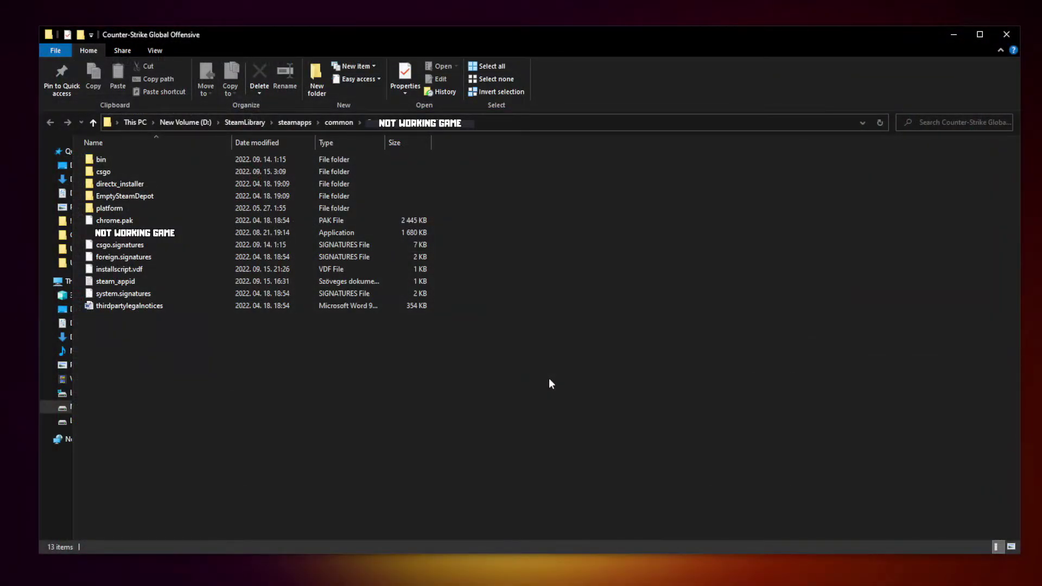
pyautogui.click(199, 233)
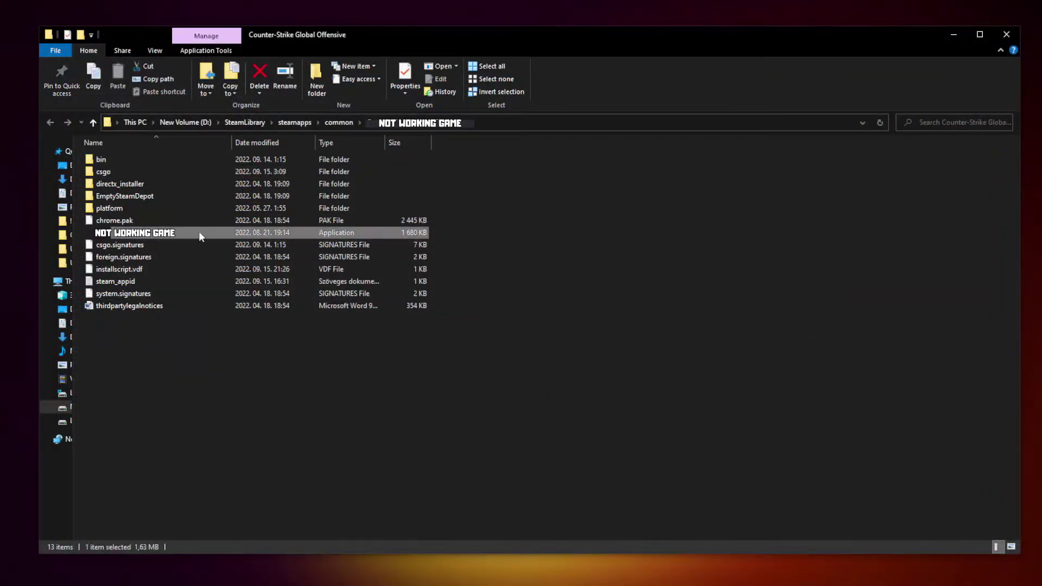
pyautogui.rightClick(209, 235)
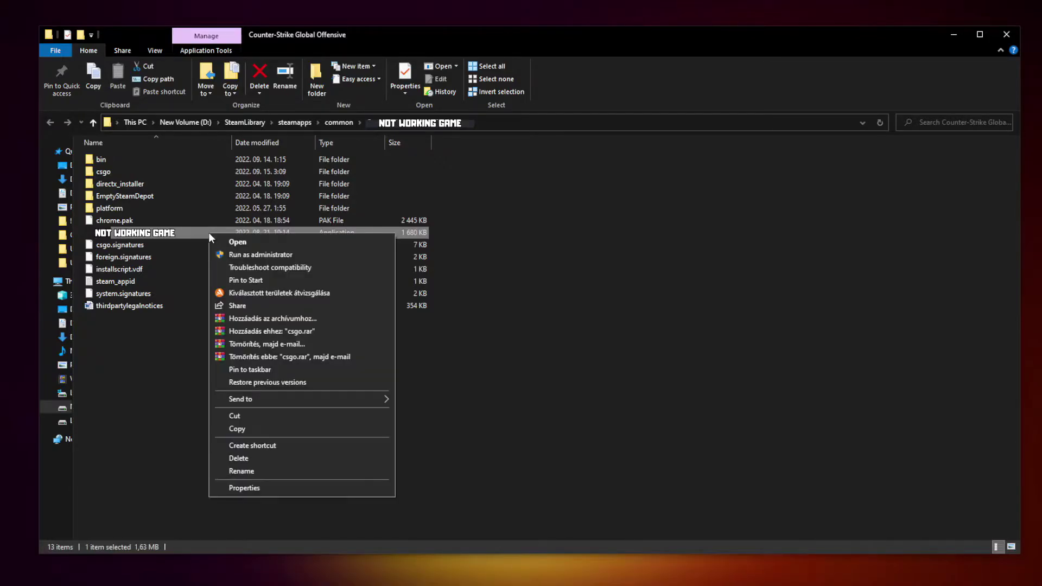
pyautogui.click(301, 487)
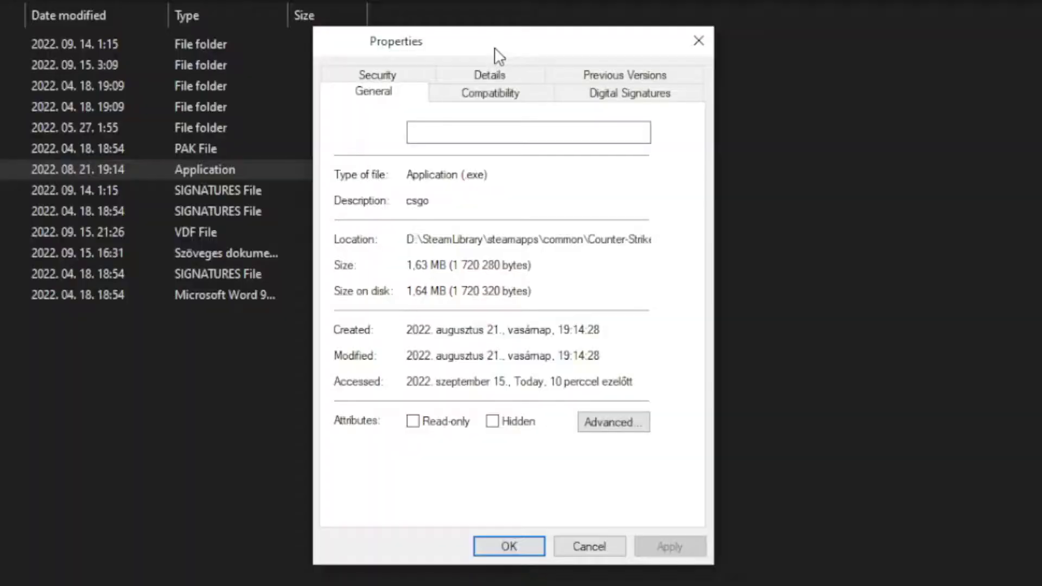
# Set the executable to Windows 8 compatibility mode, disable fullscreen optimizations, run as administrator, and apply
pyautogui.click(501, 98)
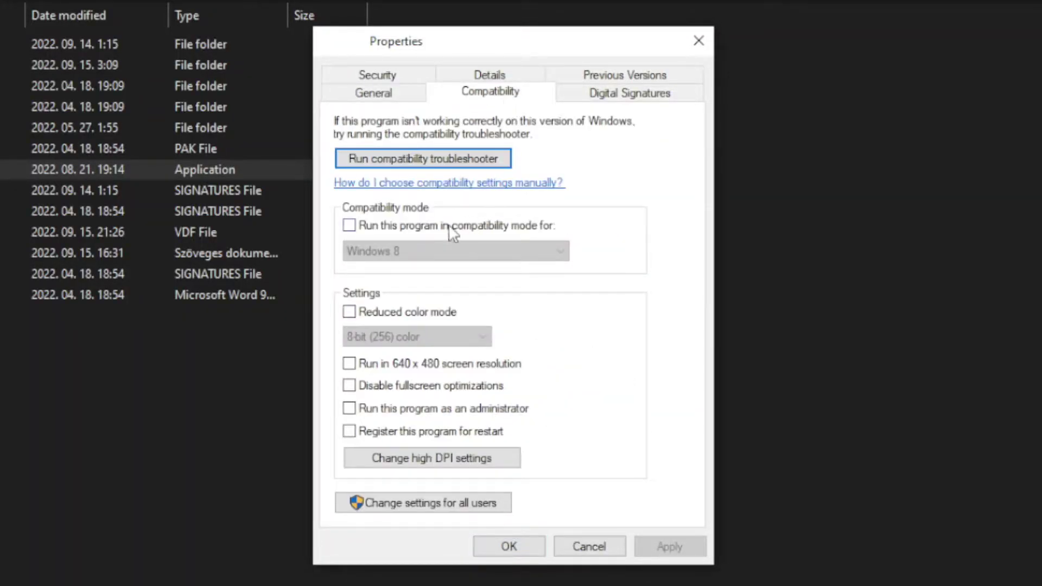
pyautogui.click(359, 230)
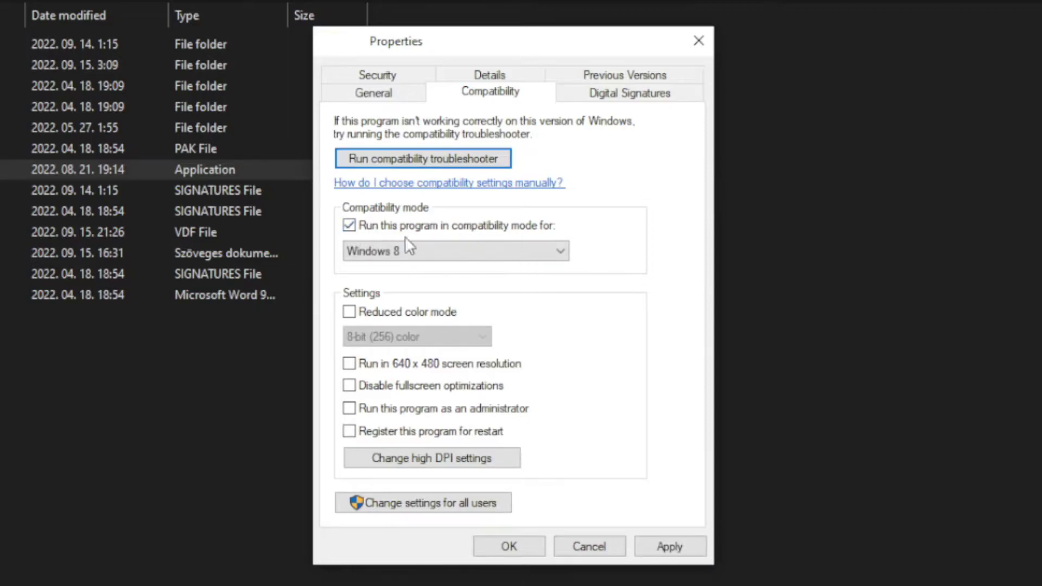
pyautogui.click(403, 251)
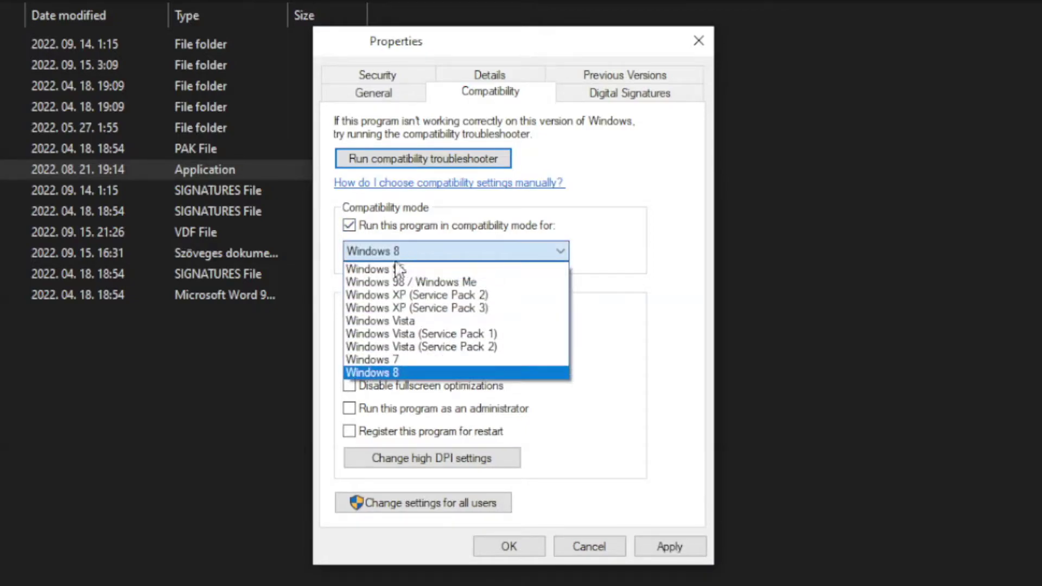
pyautogui.click(405, 372)
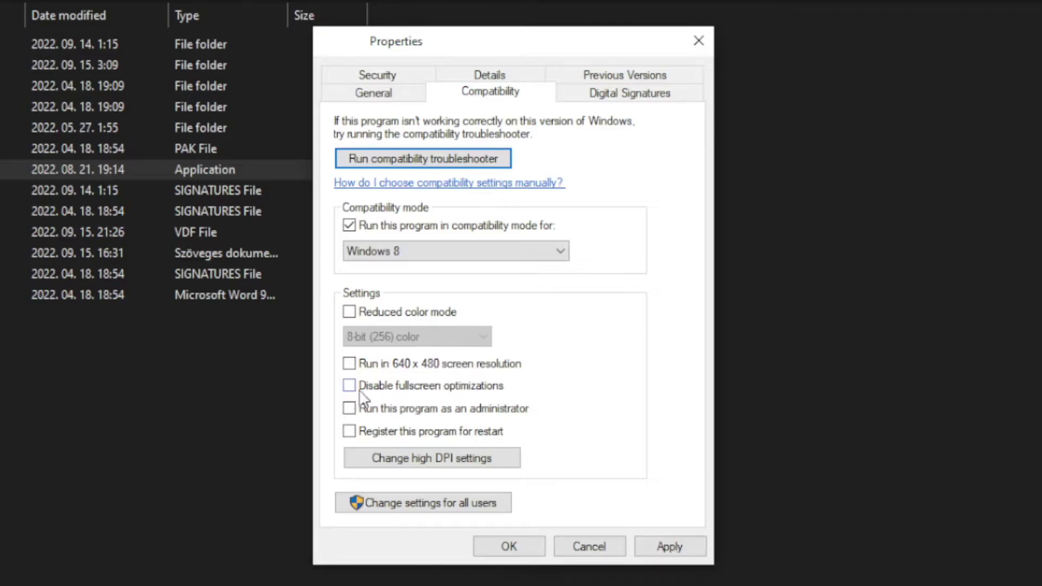
pyautogui.click(421, 389)
pyautogui.click(502, 415)
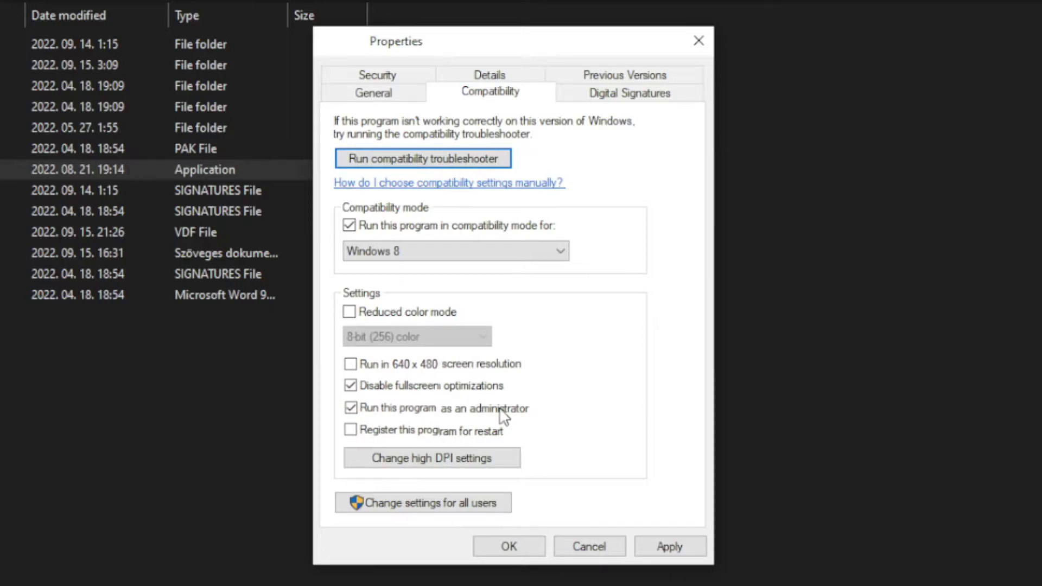
pyautogui.click(677, 549)
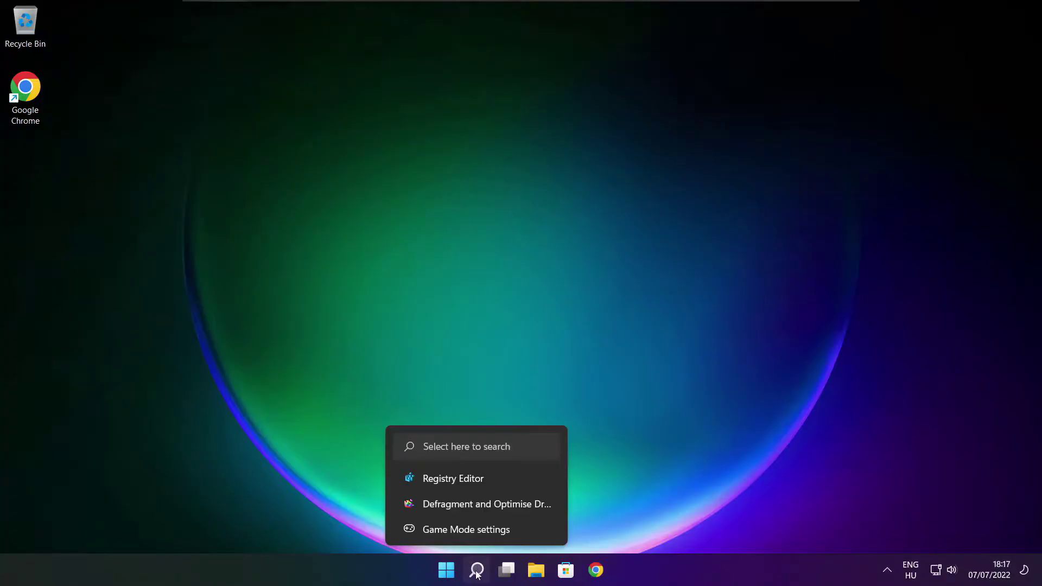
# Search Windows for 'updates' and go to the Check for updates settings page
pyautogui.click(476, 566)
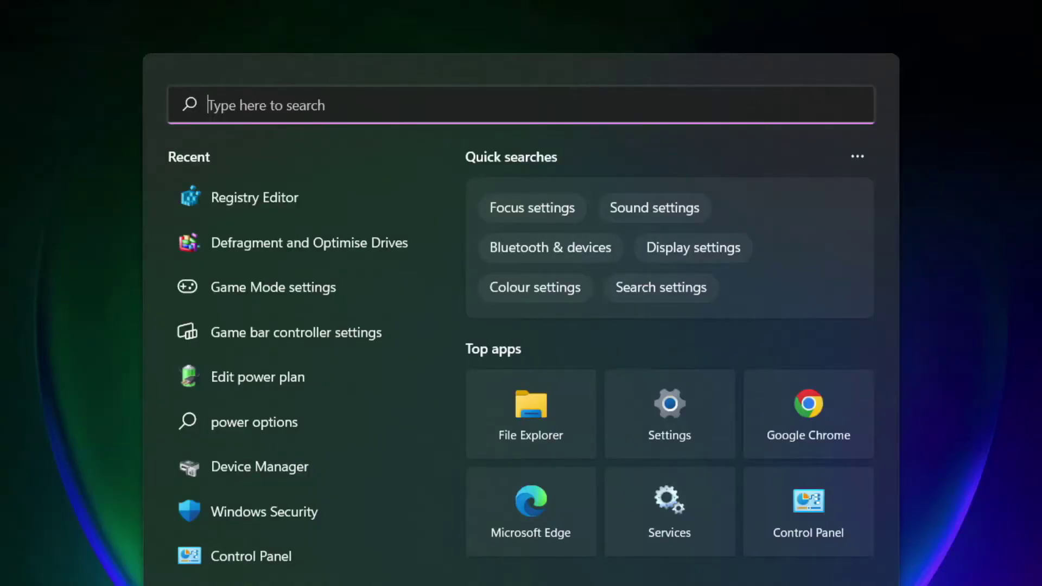
pyautogui.write('update')
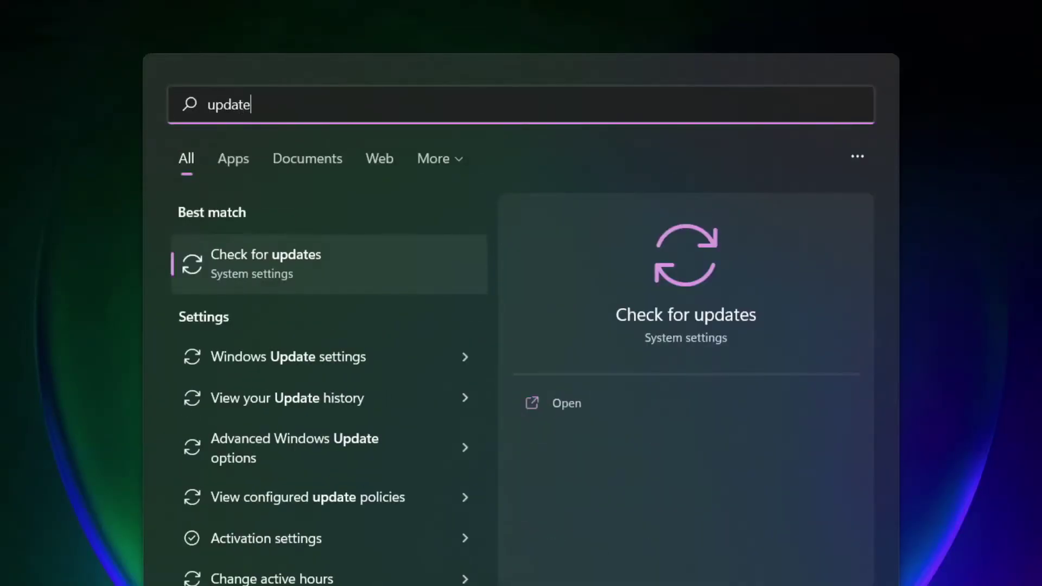
pyautogui.write('s')
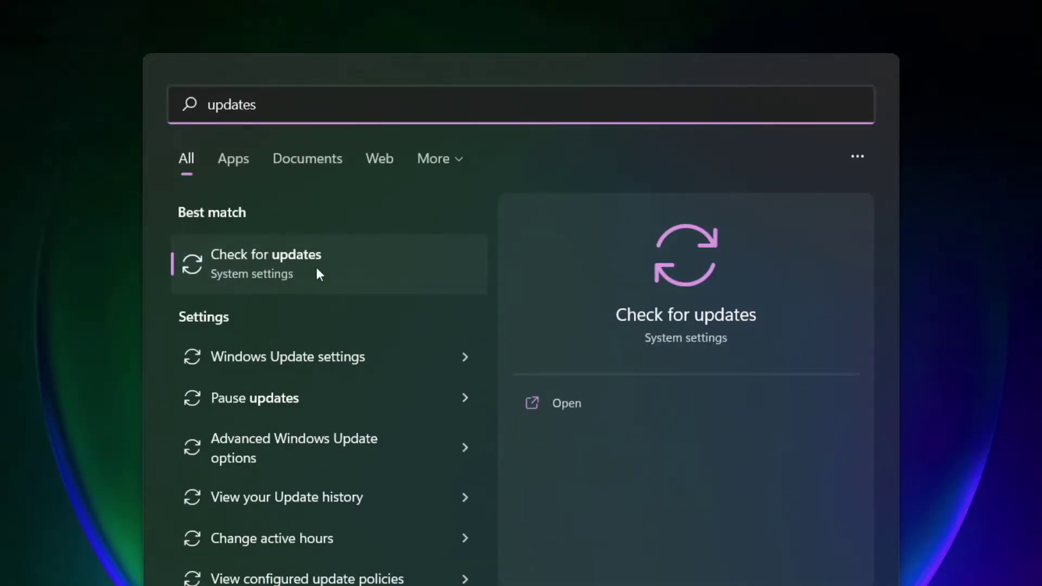
pyautogui.click(317, 274)
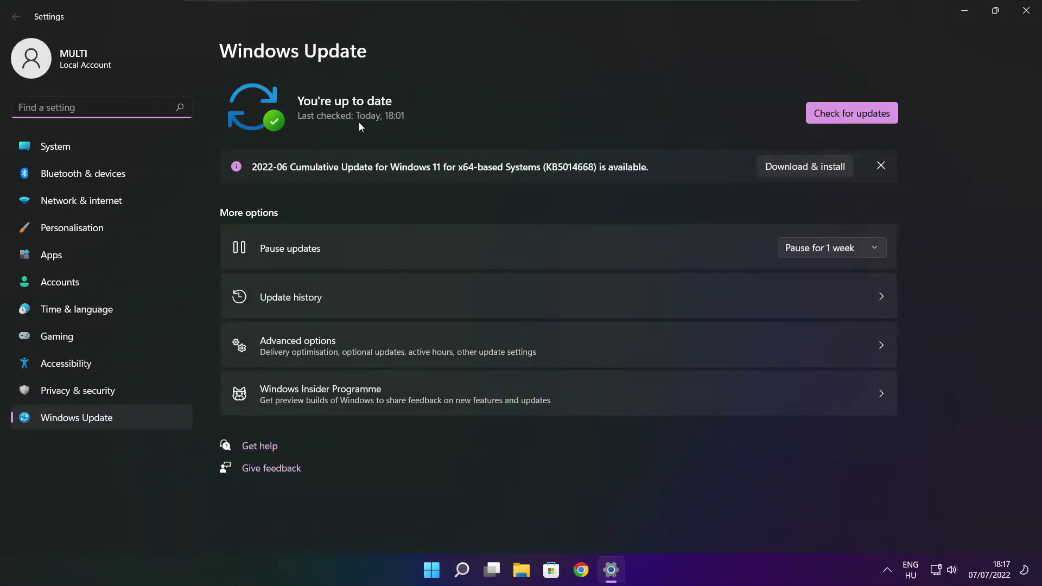
# Check for new Windows updates, confirm the system is up to date, and close Settings
pyautogui.click(852, 114)
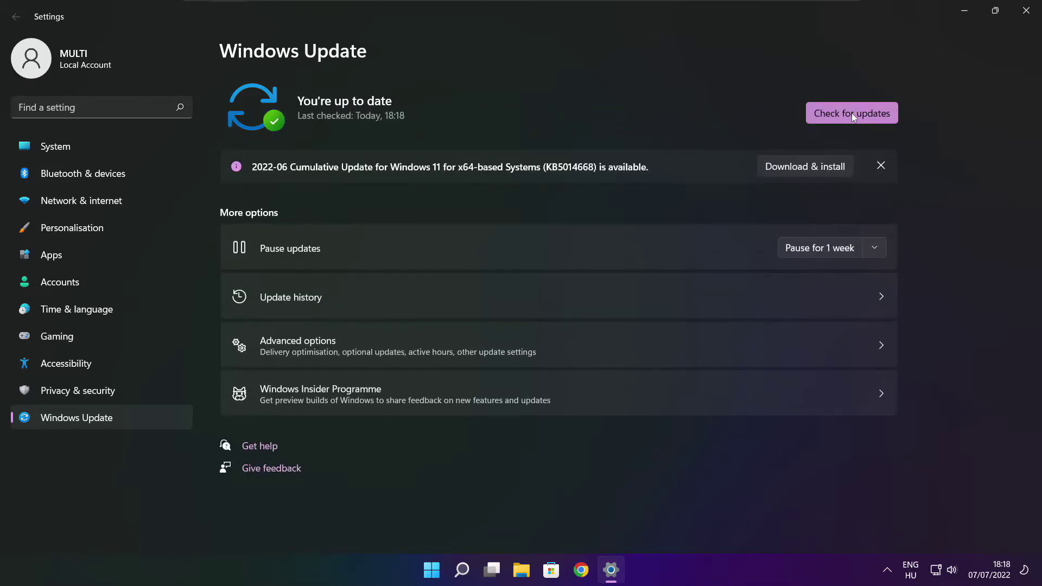
pyautogui.click(1025, 16)
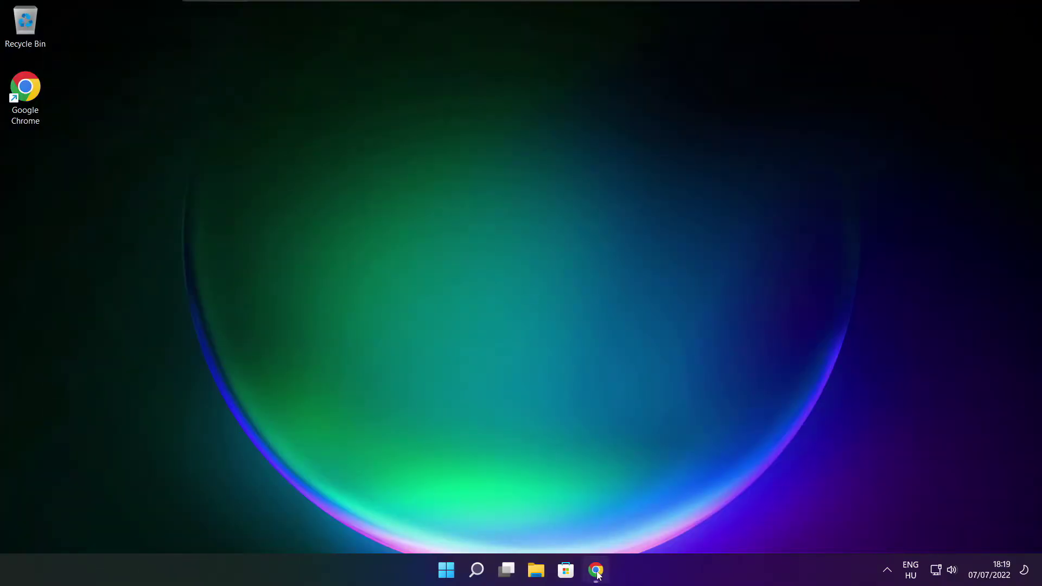
# Return to Chrome's Microsoft Download Center page and download the DirectX End-User Runtime Web Installer
pyautogui.click(596, 570)
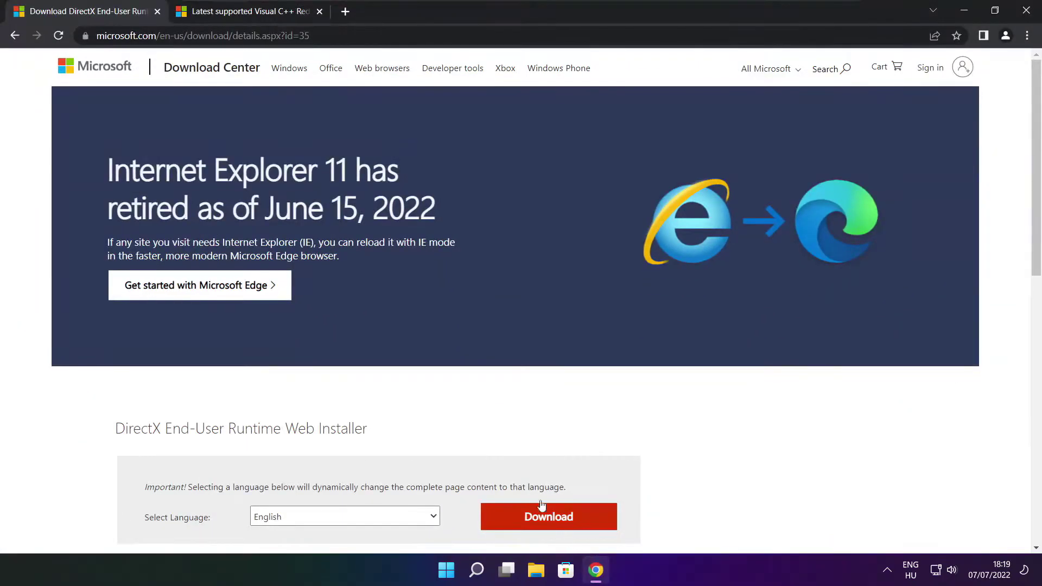
pyautogui.click(318, 36)
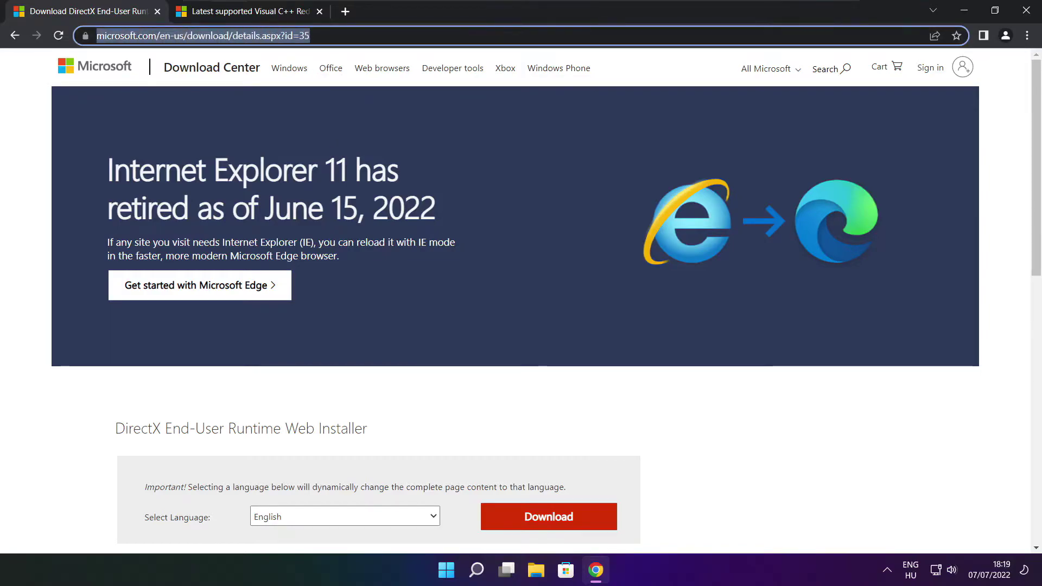
pyautogui.click(238, 49)
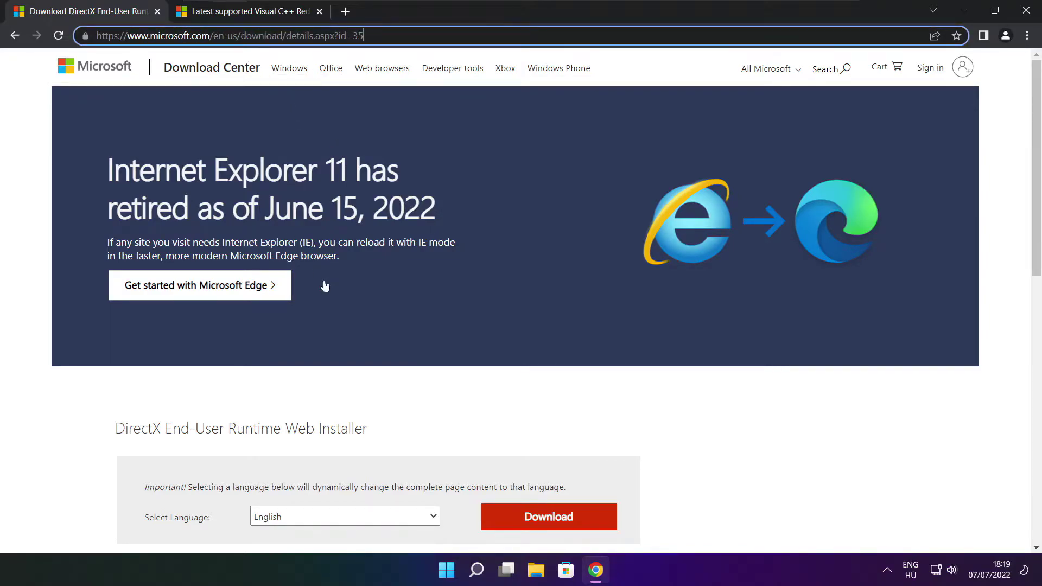
pyautogui.click(375, 395)
pyautogui.moveTo(1036, 157); pyautogui.dragTo(1036, 214)
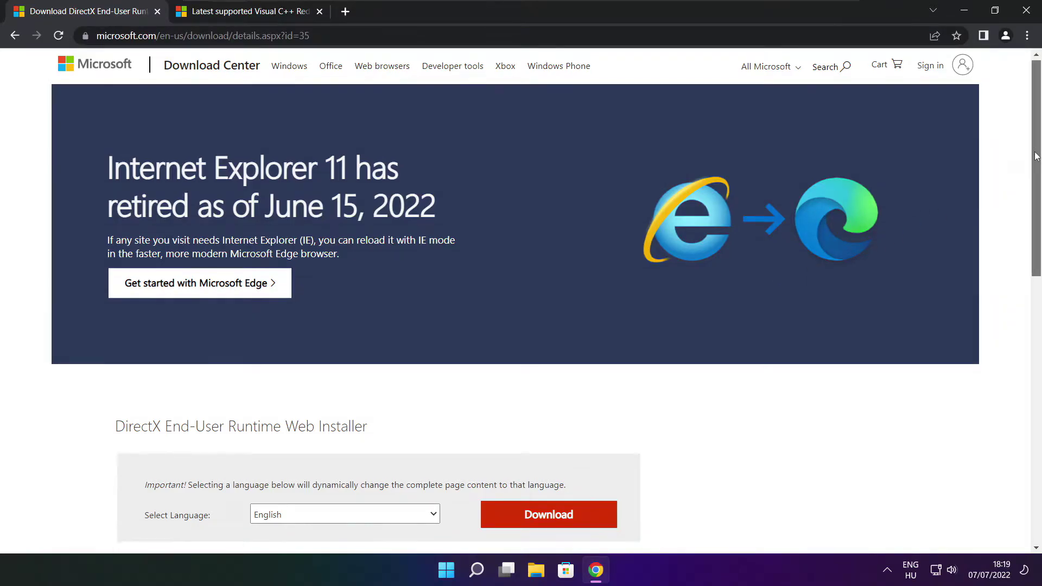
pyautogui.moveTo(368, 222); pyautogui.dragTo(444, 231)
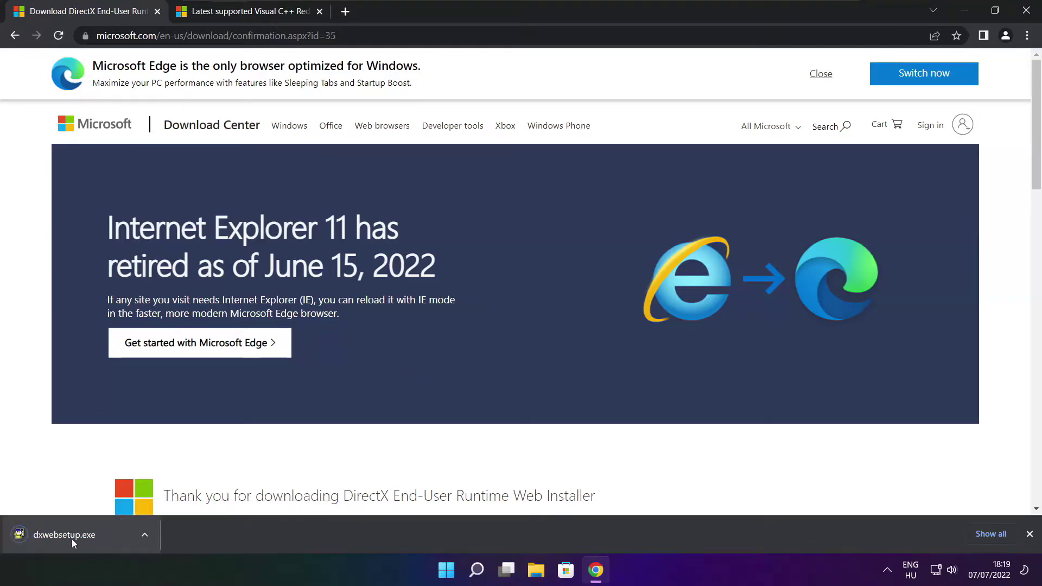
# Launch the DirectX web installer, accept the license and decline the Bing Bar offer
pyautogui.click(98, 535)
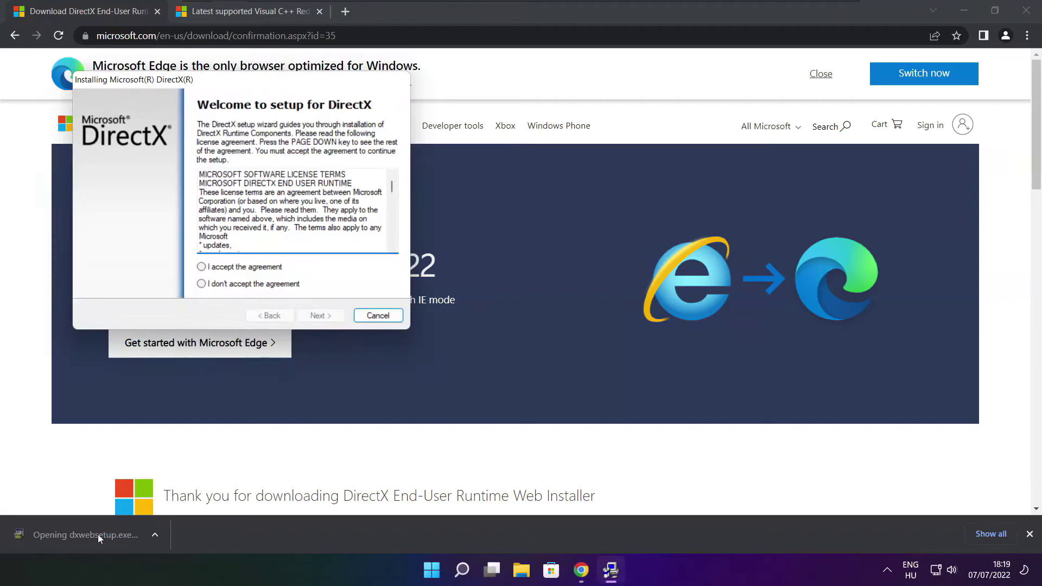
pyautogui.moveTo(222, 84); pyautogui.dragTo(496, 157)
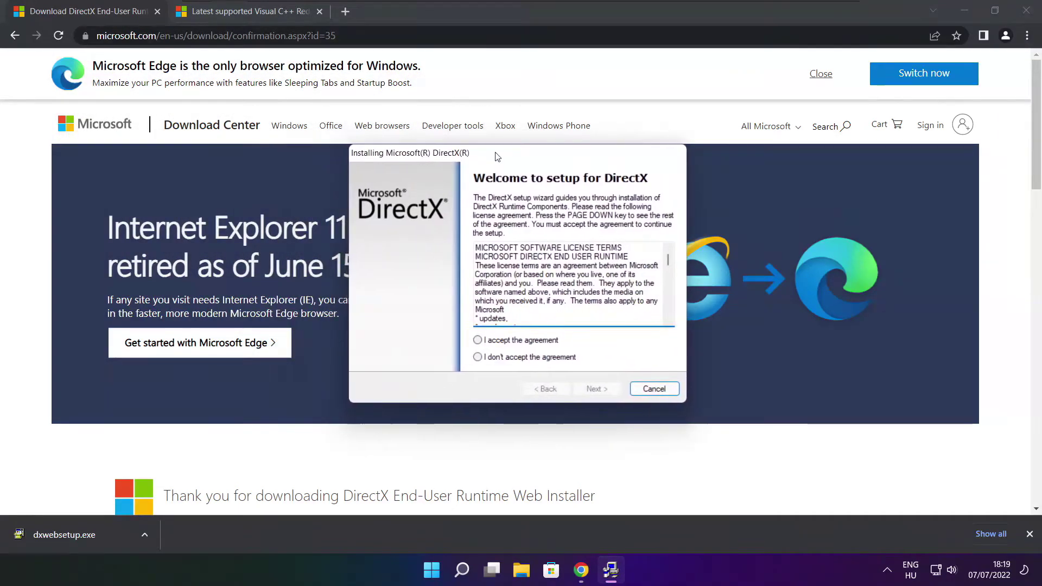
pyautogui.moveTo(669, 266); pyautogui.dragTo(670, 319)
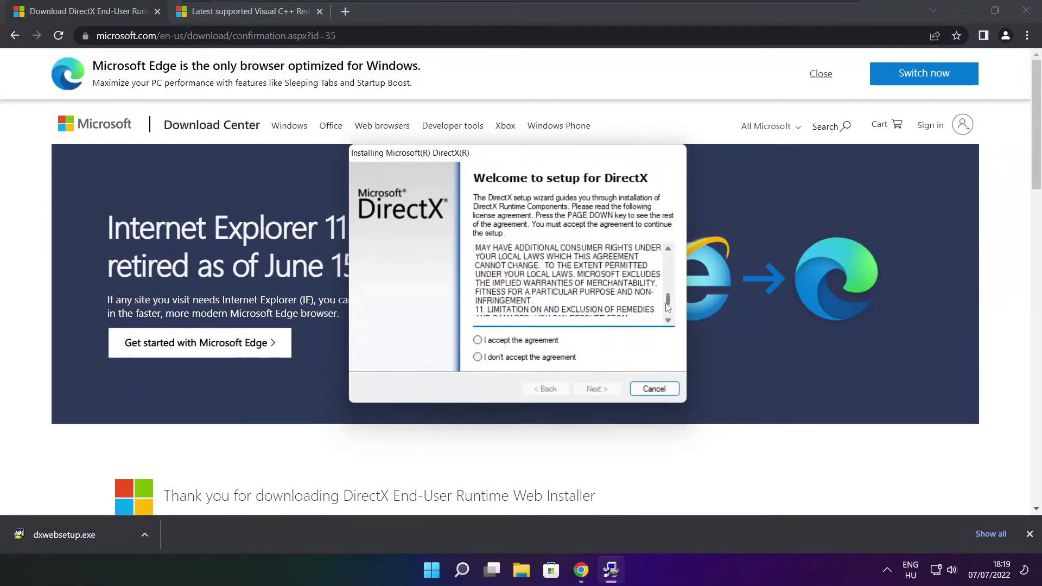
pyautogui.click(493, 343)
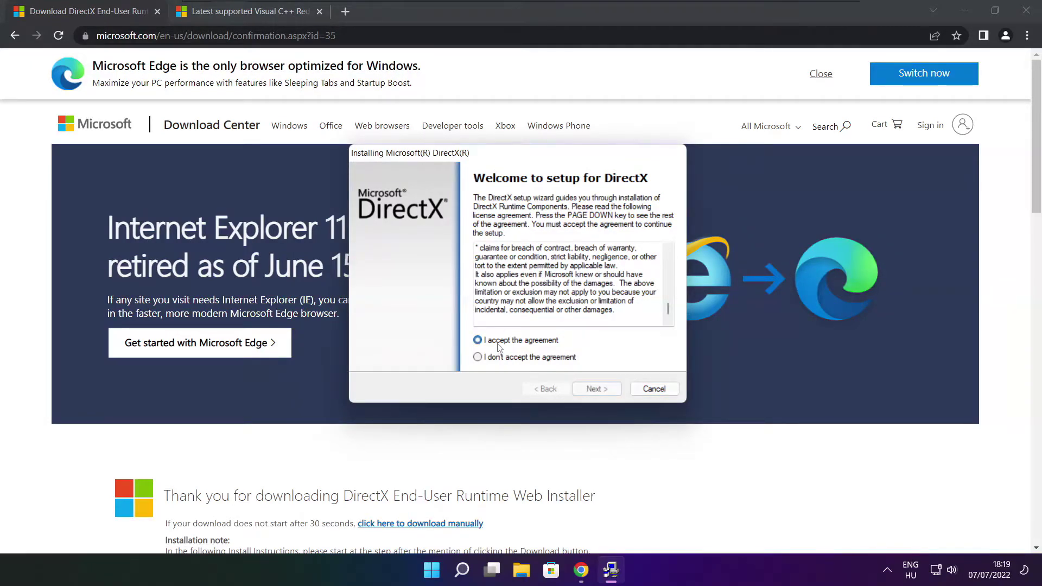
pyautogui.click(600, 391)
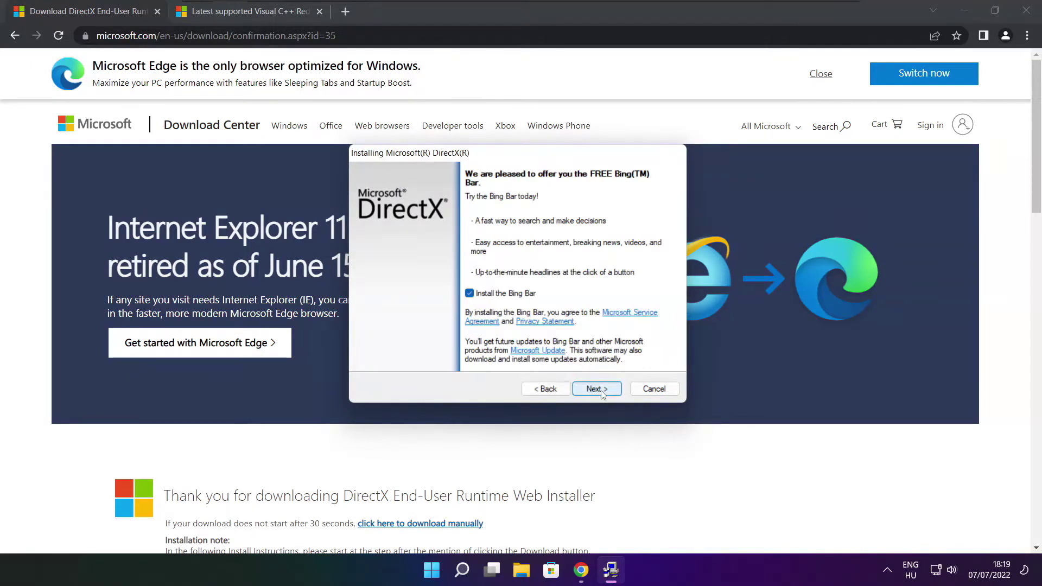
pyautogui.click(471, 294)
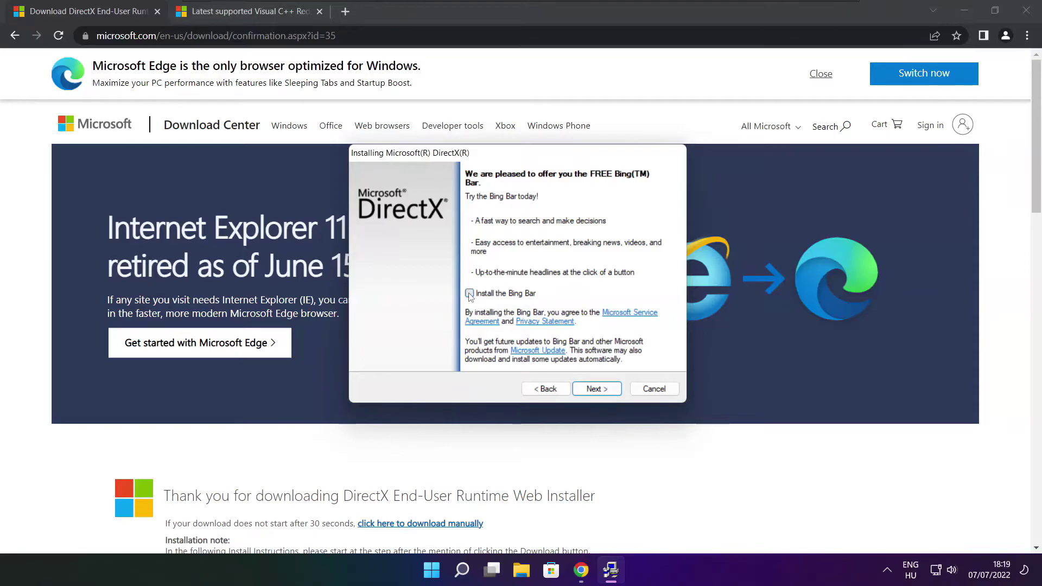
# Install the DirectX runtime components and finish the completed setup
pyautogui.click(596, 390)
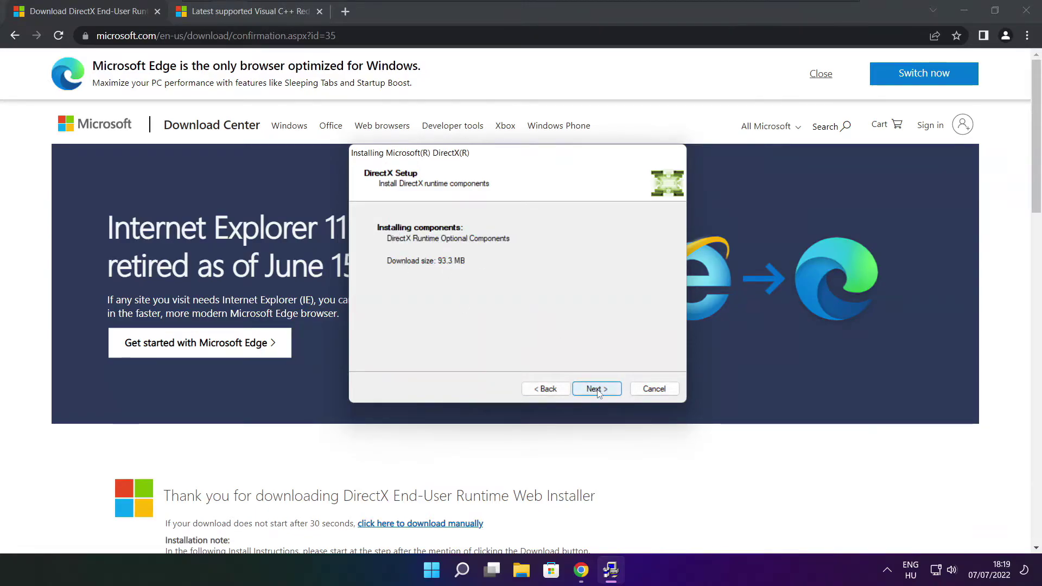
pyautogui.click(598, 391)
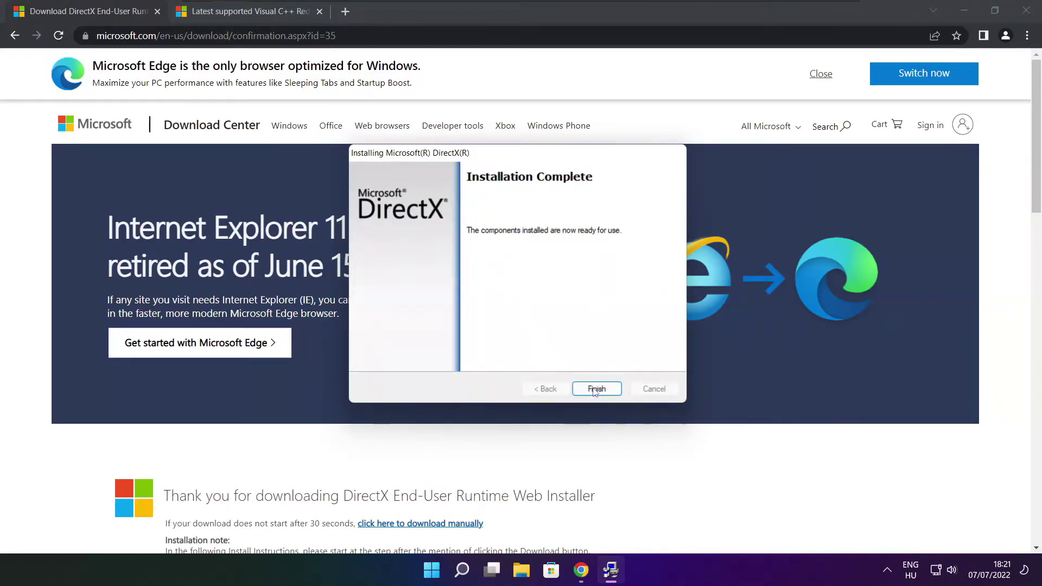
pyautogui.click(597, 391)
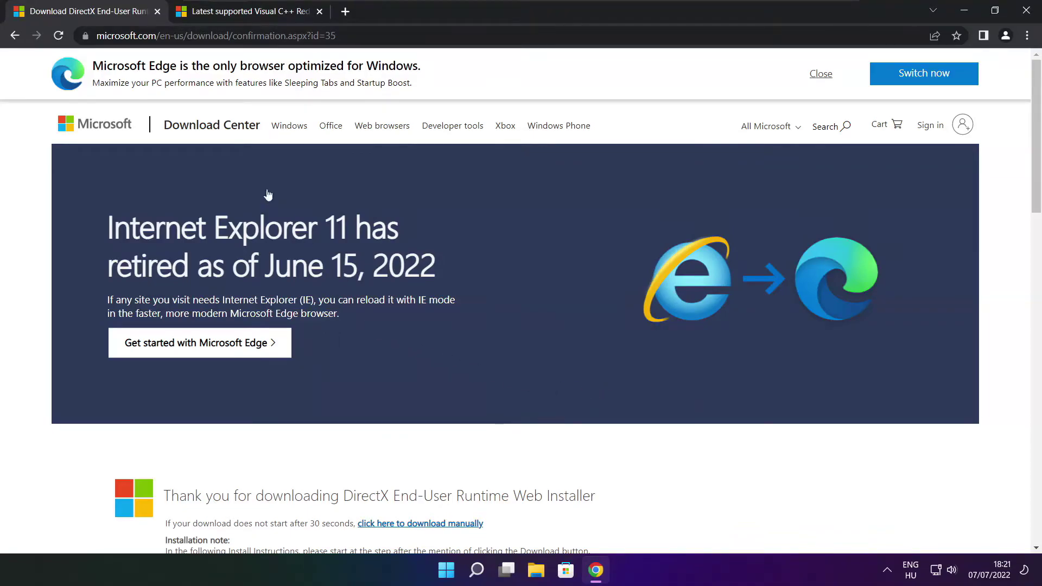
# Close the DirectX tab and locate the Visual C++ redistributable download table
pyautogui.click(158, 11)
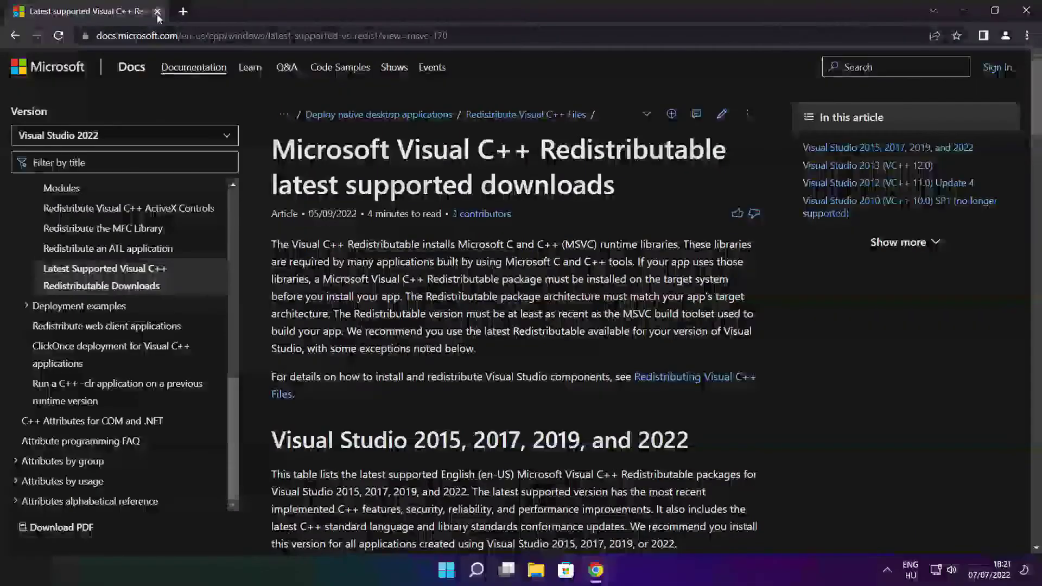
pyautogui.moveTo(450, 35); pyautogui.dragTo(449, 34)
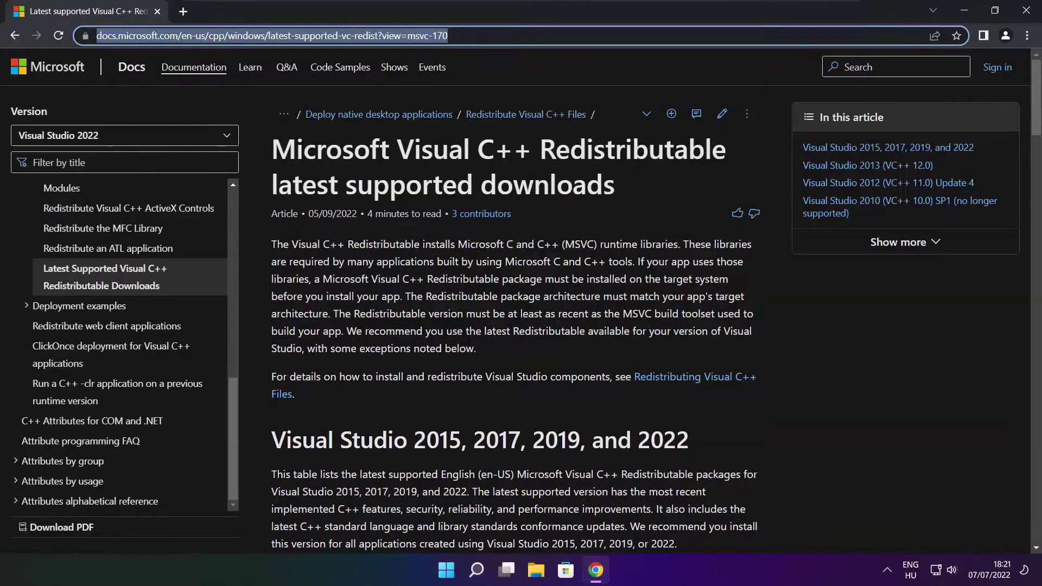
pyautogui.click(516, 65)
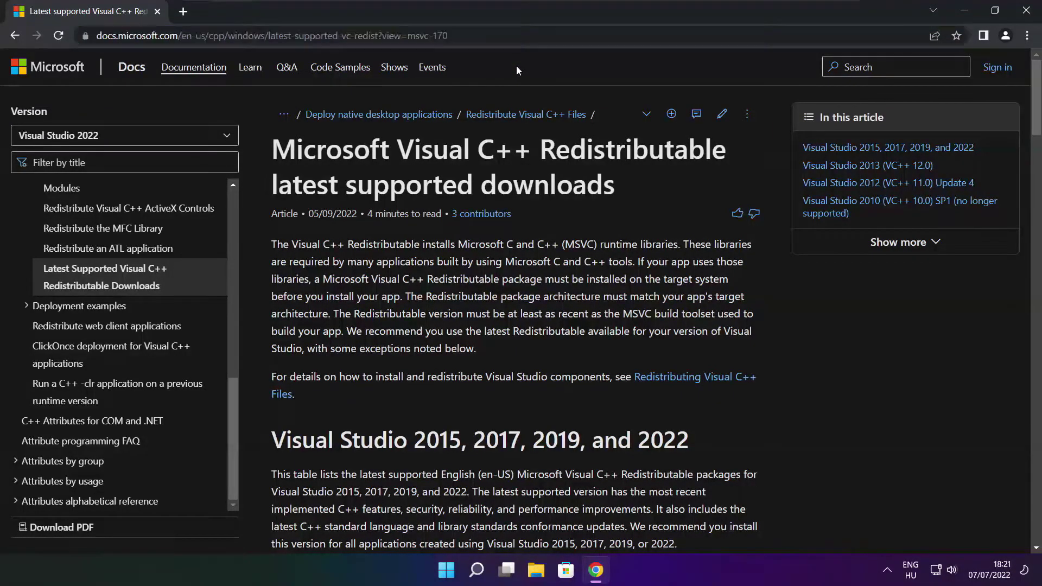
pyautogui.scroll(-5, 1031, 153)
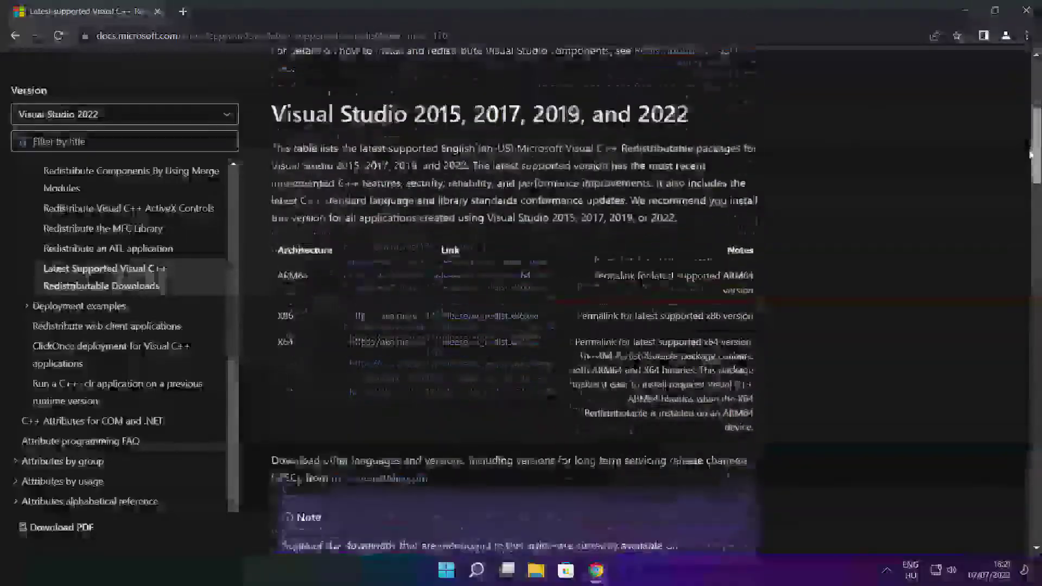
pyautogui.scroll(1, 596, 229)
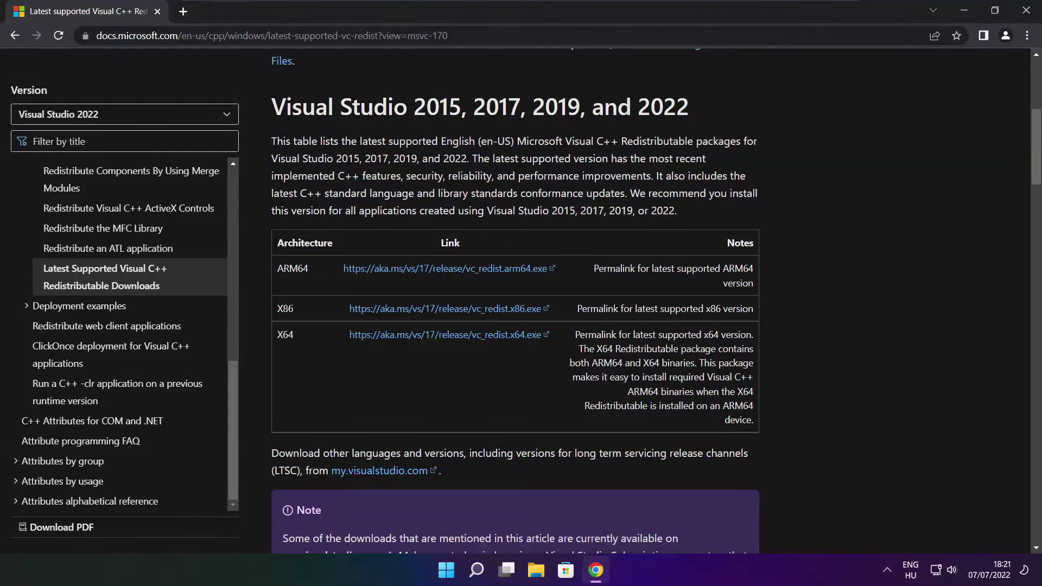
pyautogui.moveTo(276, 267); pyautogui.dragTo(700, 373)
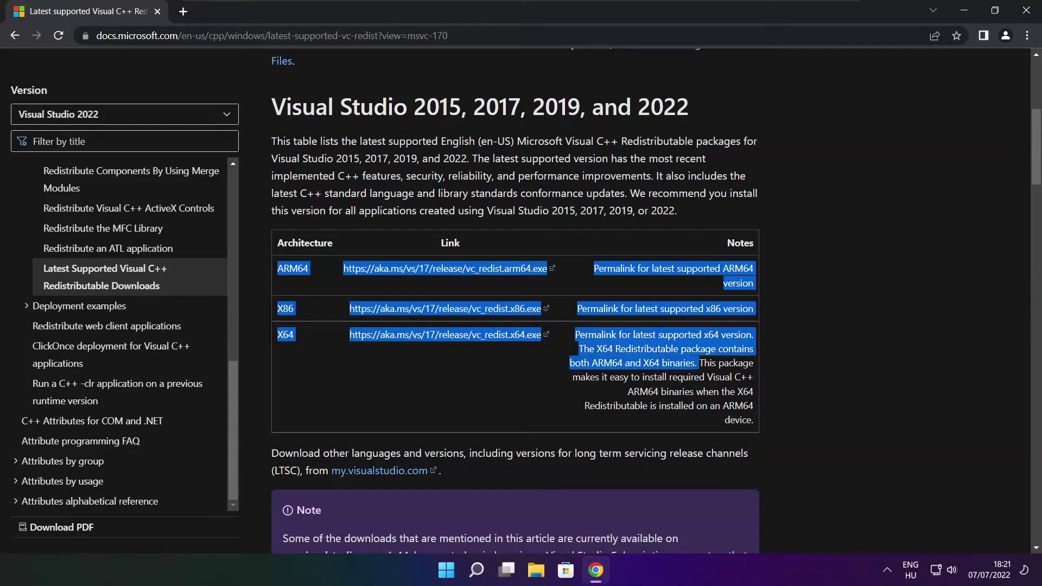
pyautogui.click(700, 374)
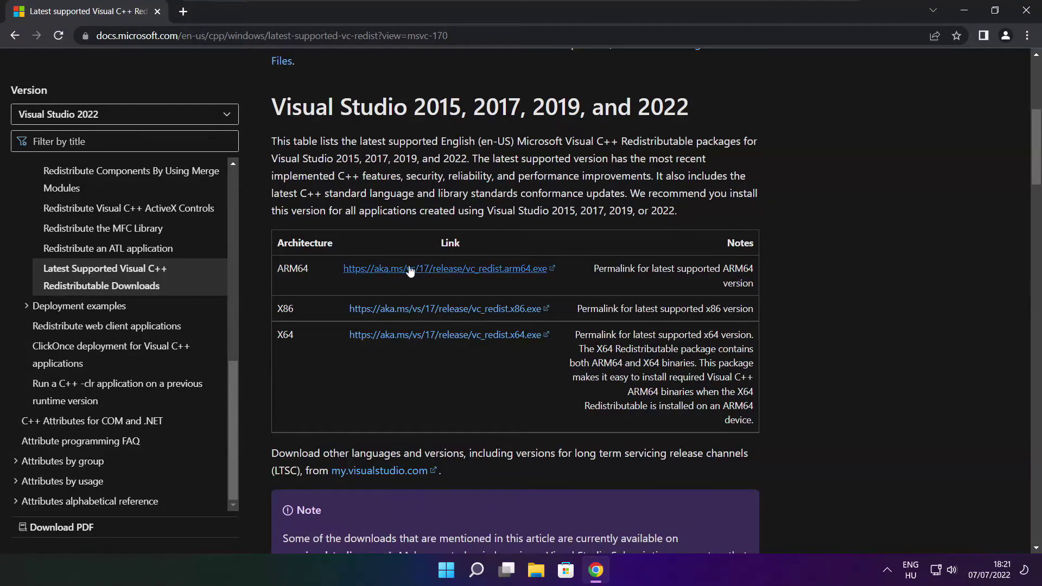
# Download the ARM64, x86 and x64 redistributables and launch VC_redist.arm64.exe
pyautogui.click(432, 271)
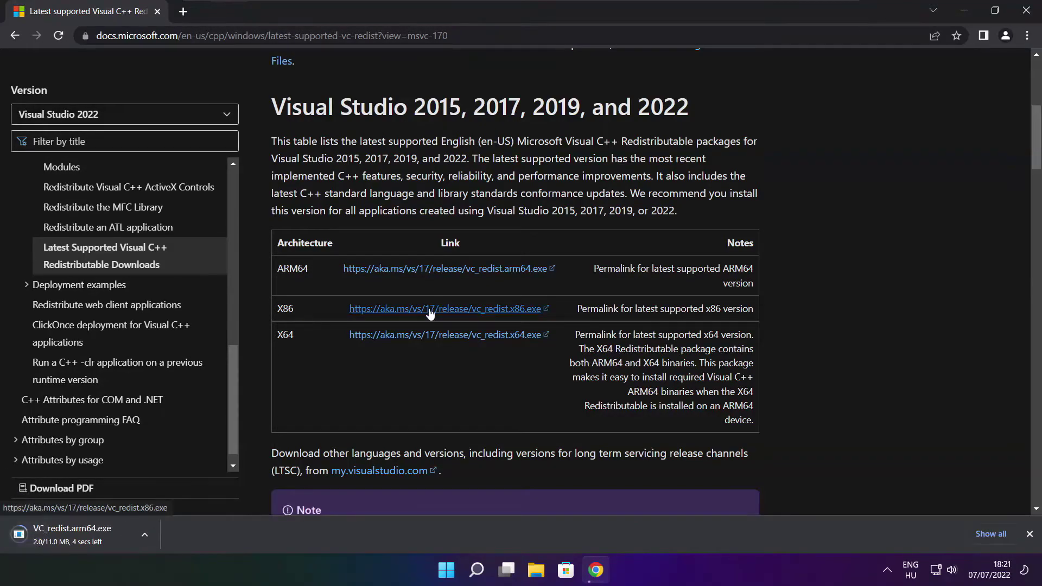
pyautogui.click(429, 314)
pyautogui.click(428, 337)
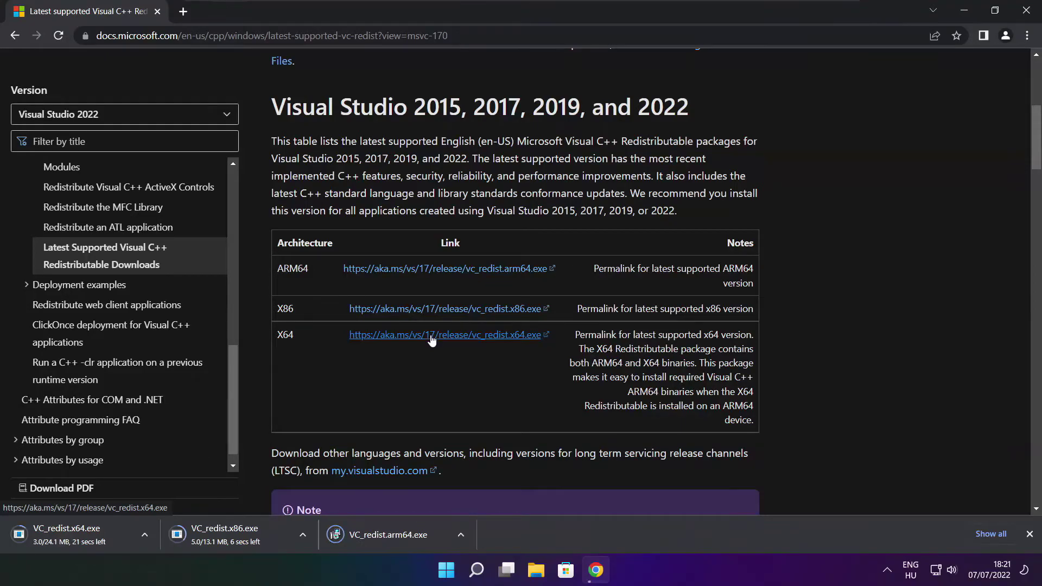
pyautogui.click(397, 537)
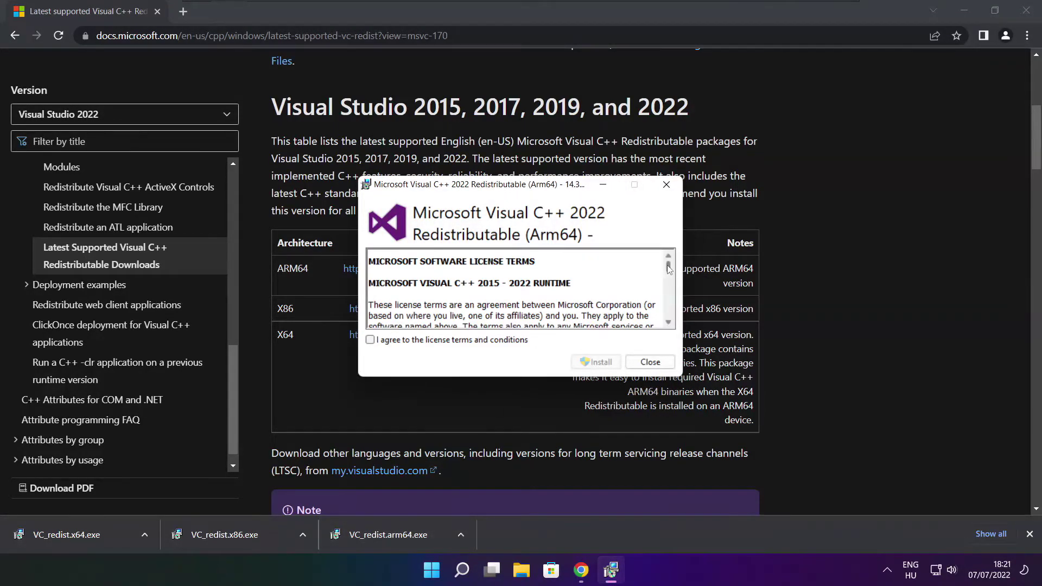
pyautogui.moveTo(669, 269); pyautogui.dragTo(669, 317)
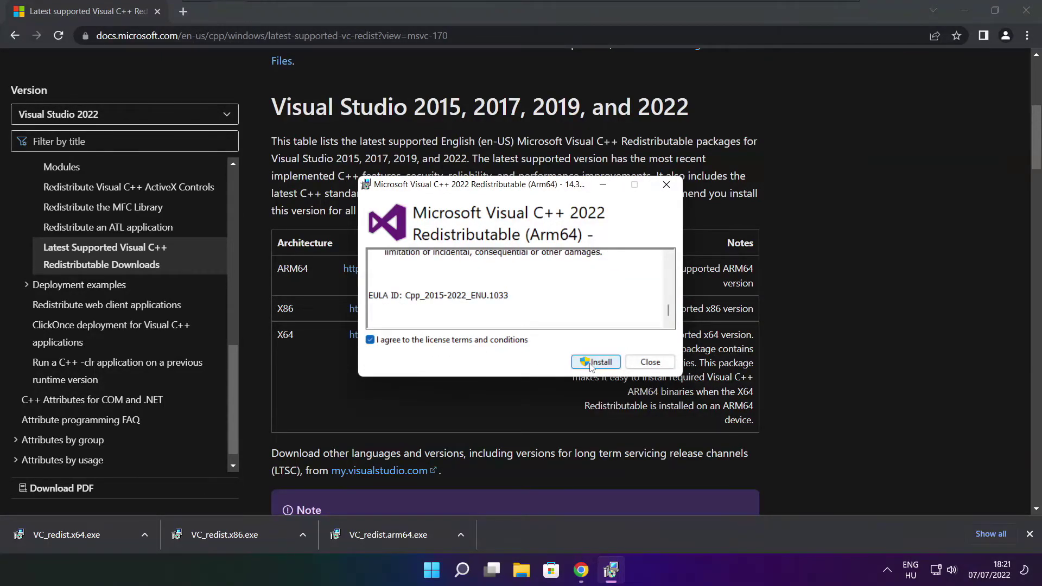
# Attempt the ARM64 install, dismiss its failure, then install the x86 redistributable
pyautogui.click(592, 363)
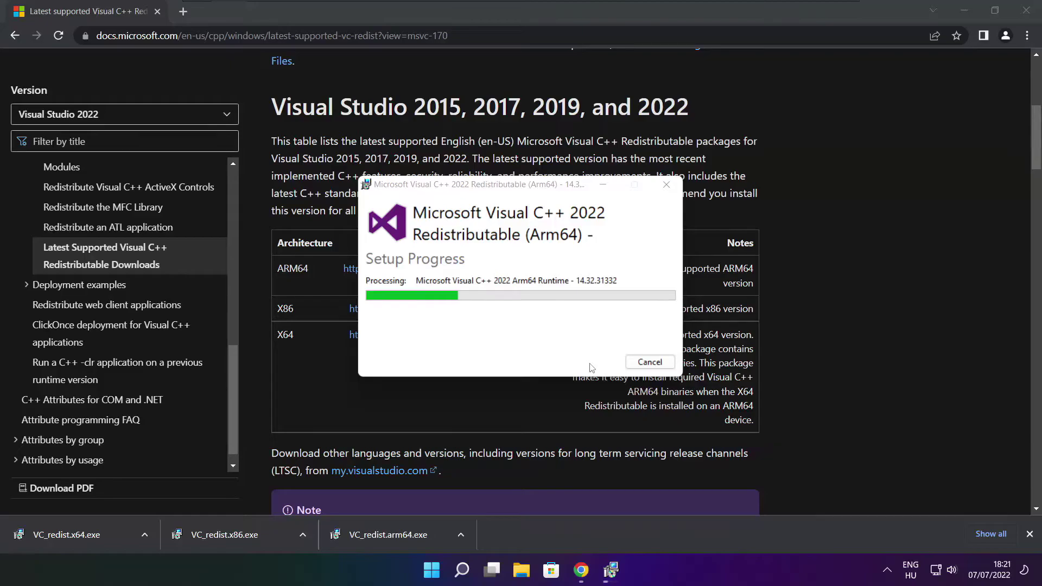
pyautogui.click(636, 367)
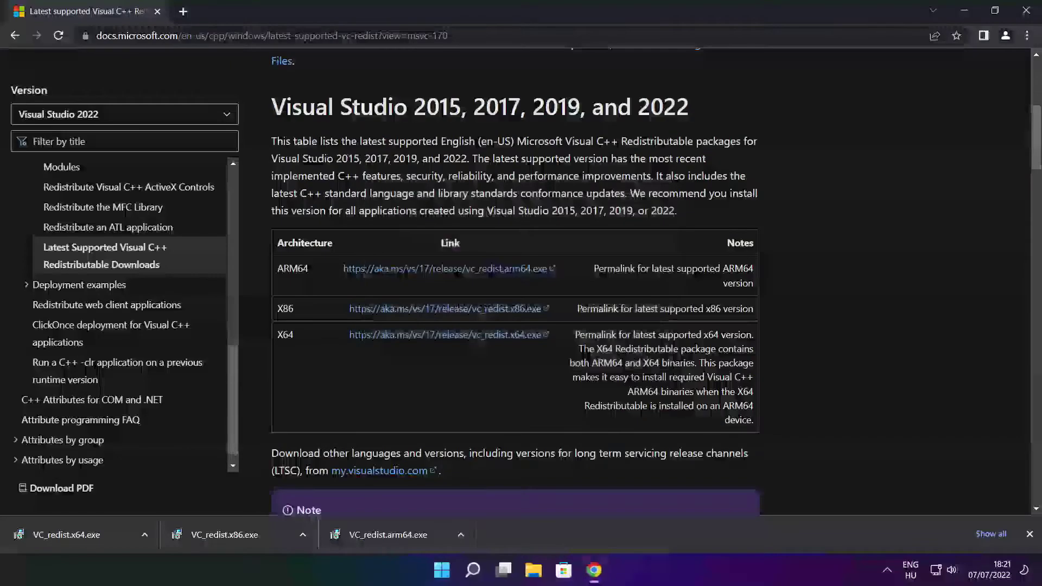
pyautogui.click(246, 535)
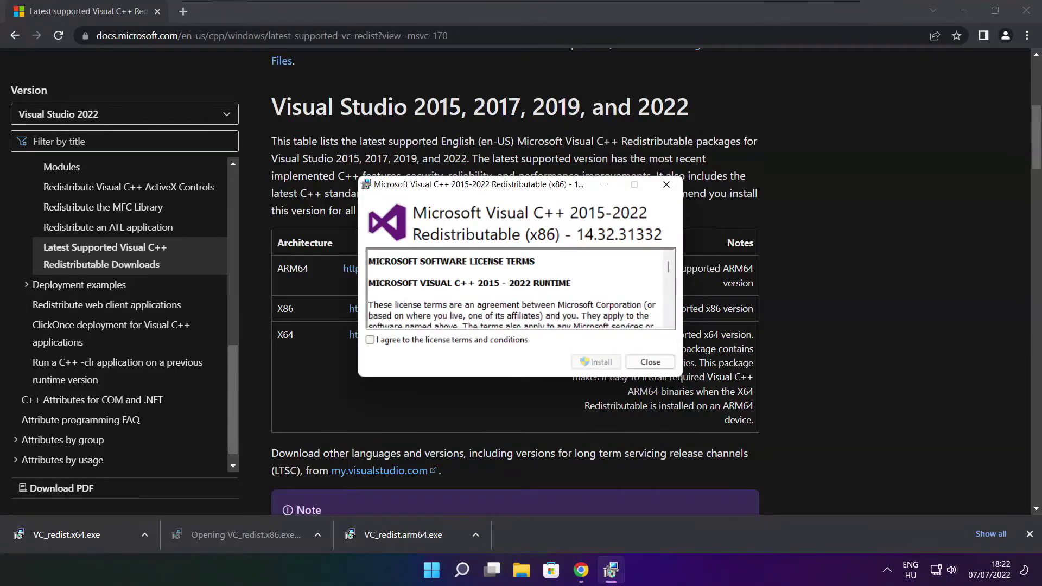
pyautogui.moveTo(669, 270); pyautogui.dragTo(669, 316)
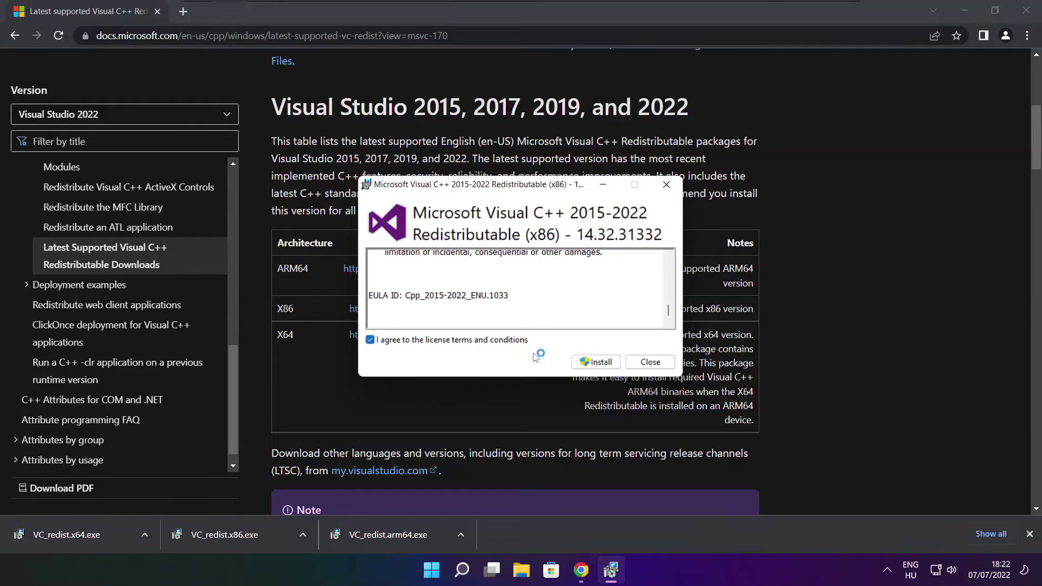
pyautogui.click(599, 362)
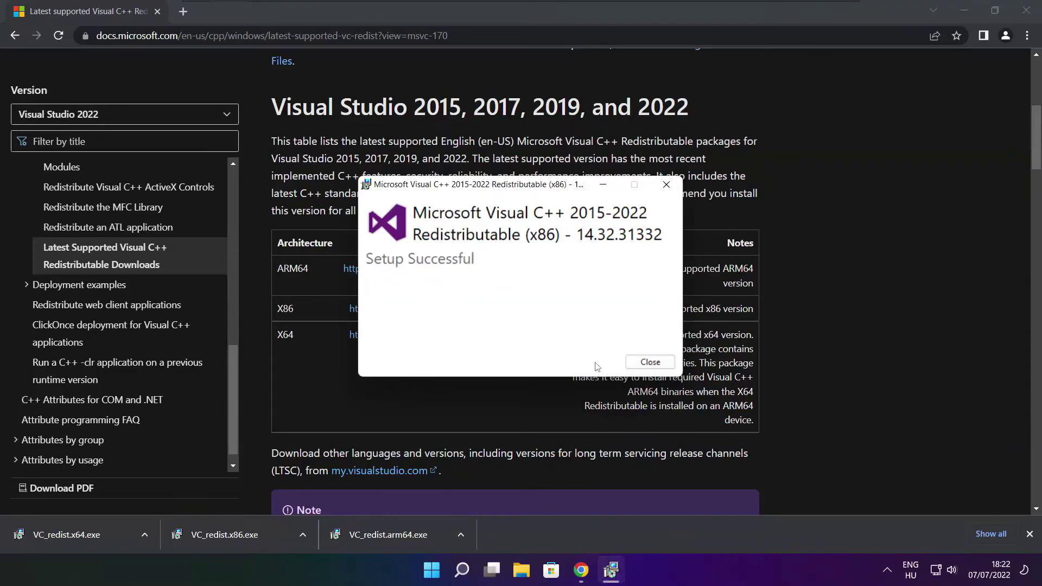
# Close the x86 setup, then install the x64 Visual C++ 2015-2022 redistributable and close it
pyautogui.click(651, 362)
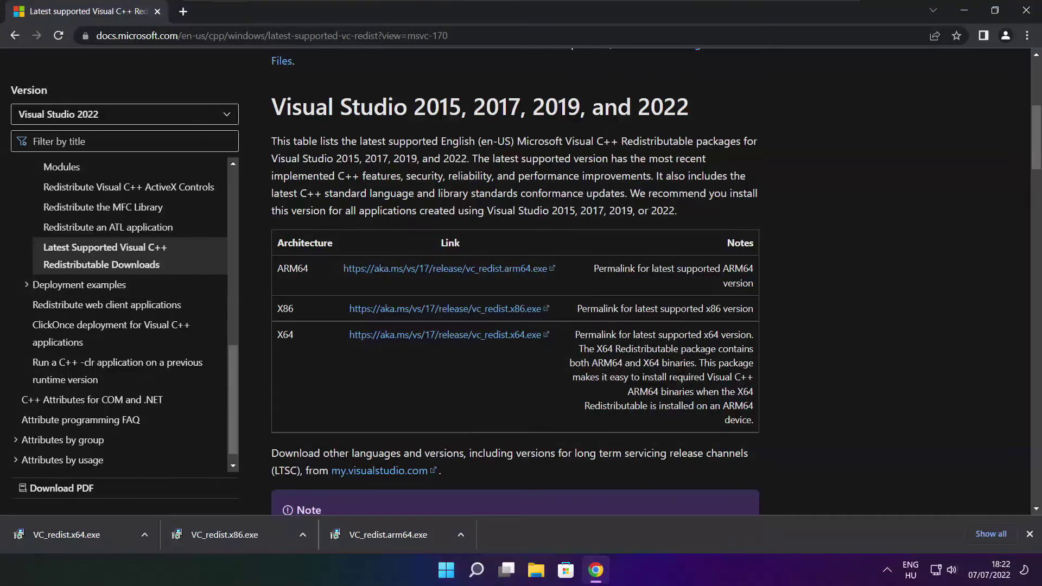
pyautogui.click(85, 535)
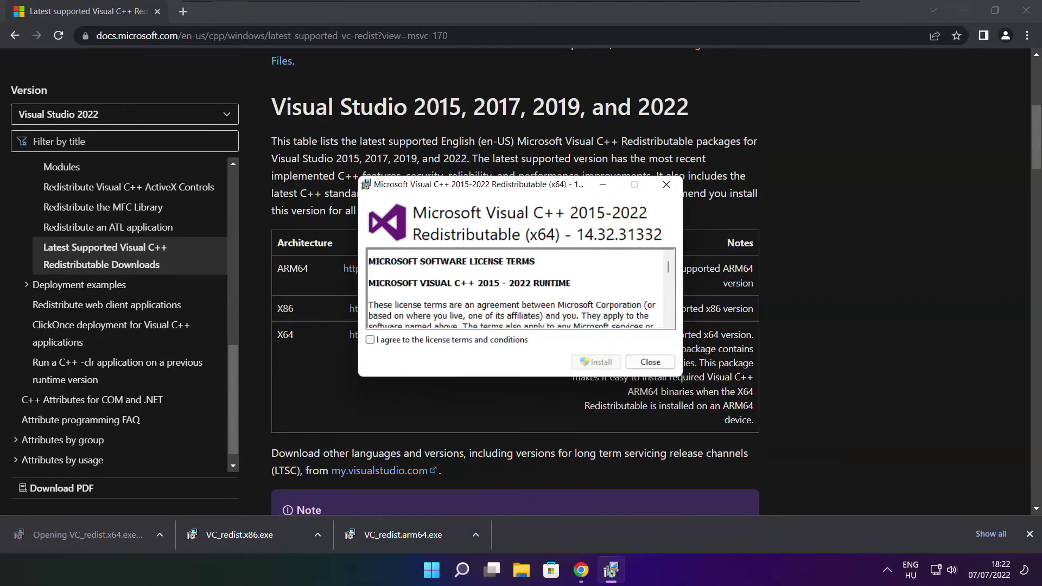
pyautogui.moveTo(669, 267); pyautogui.dragTo(666, 324)
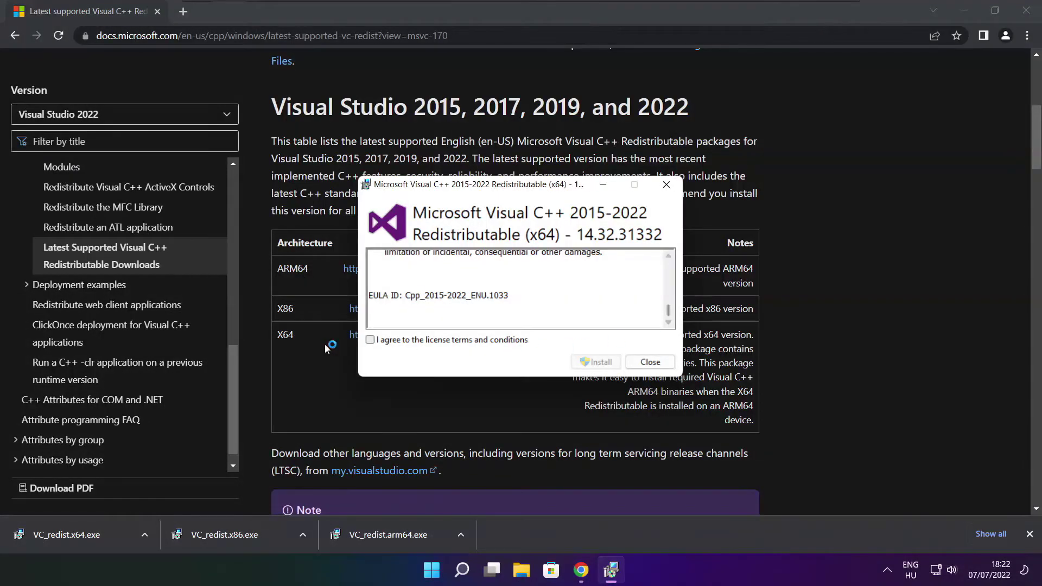
pyautogui.click(601, 364)
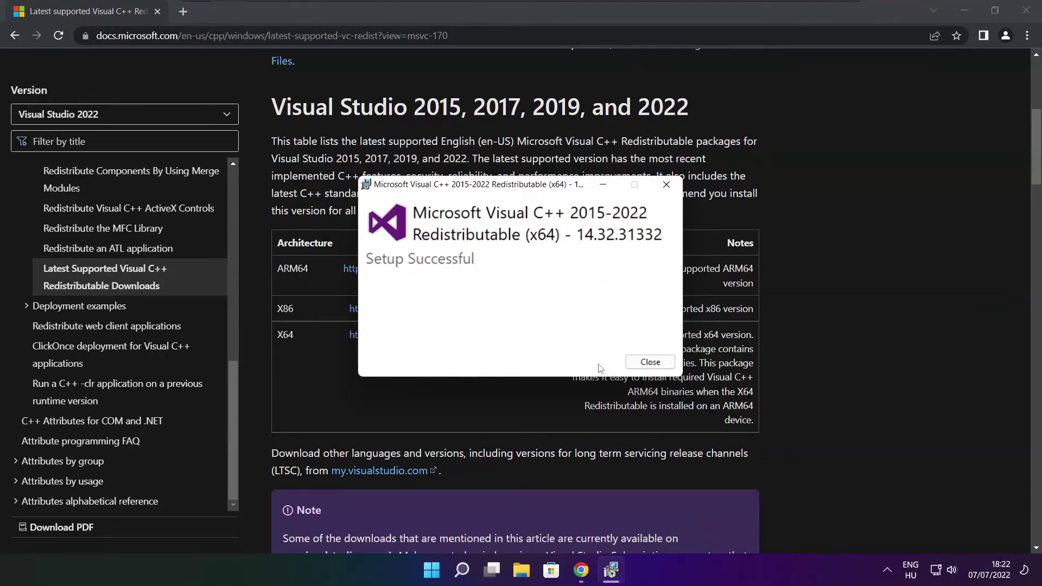
pyautogui.click(650, 362)
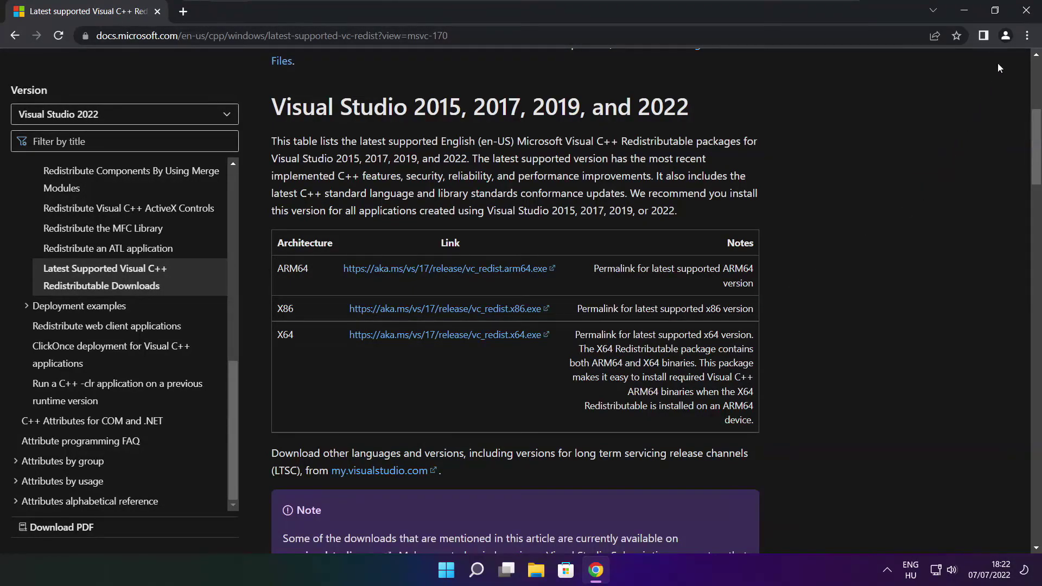
# Close Chrome and restart the computer from the Start menu power options
pyautogui.click(1028, 11)
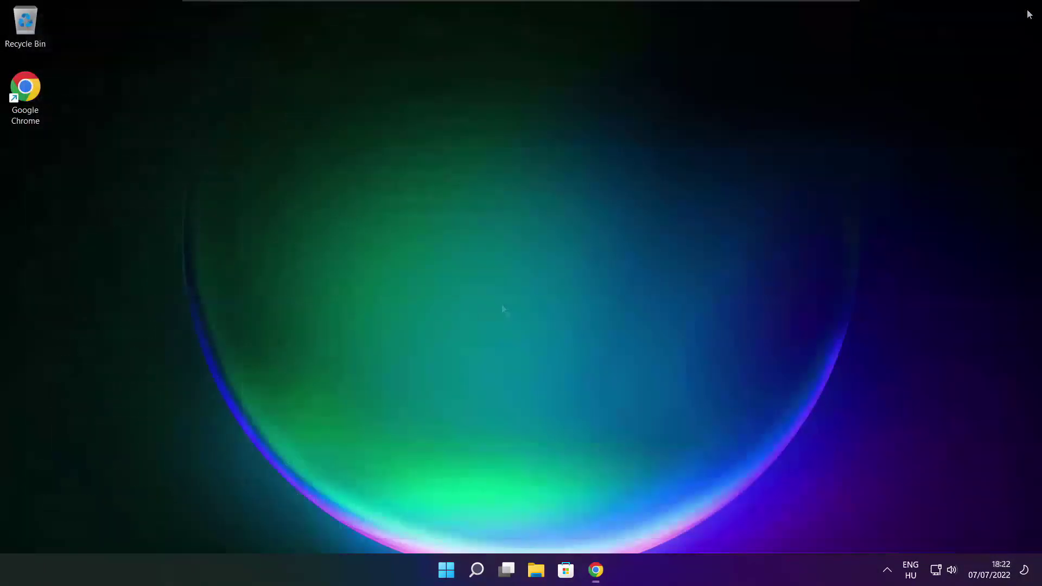
pyautogui.click(462, 573)
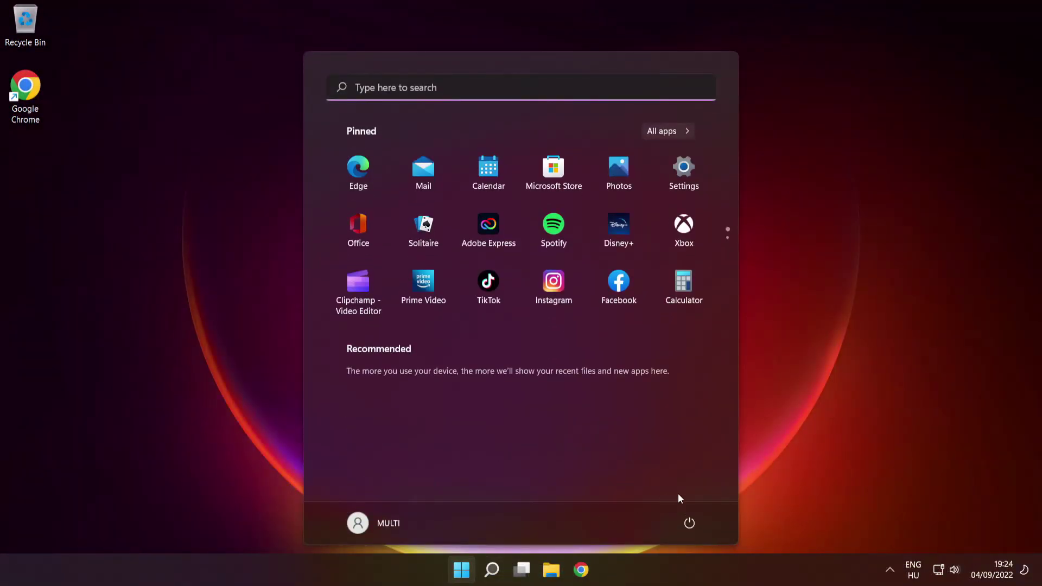
pyautogui.click(691, 525)
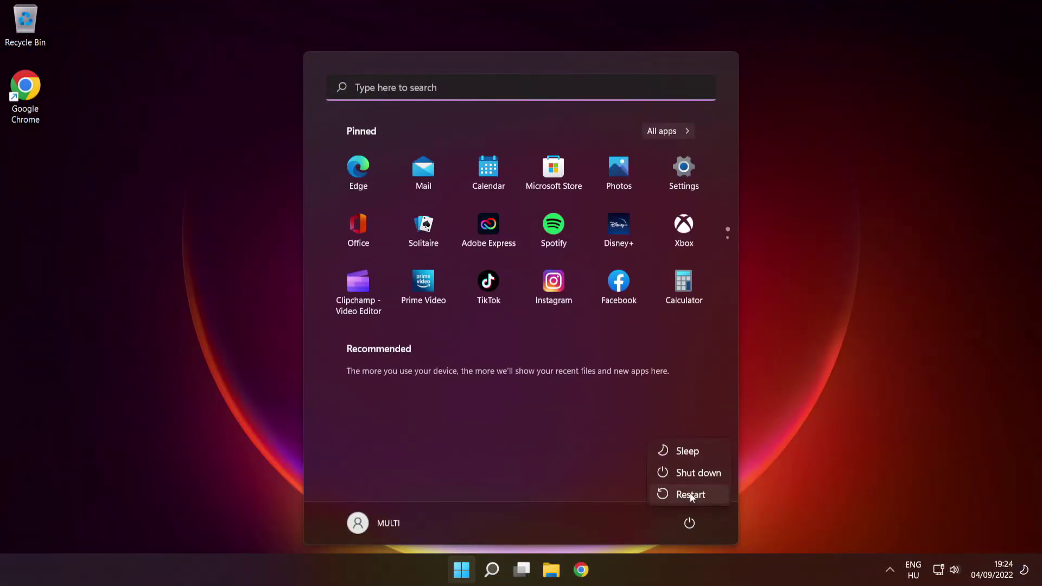
pyautogui.click(691, 495)
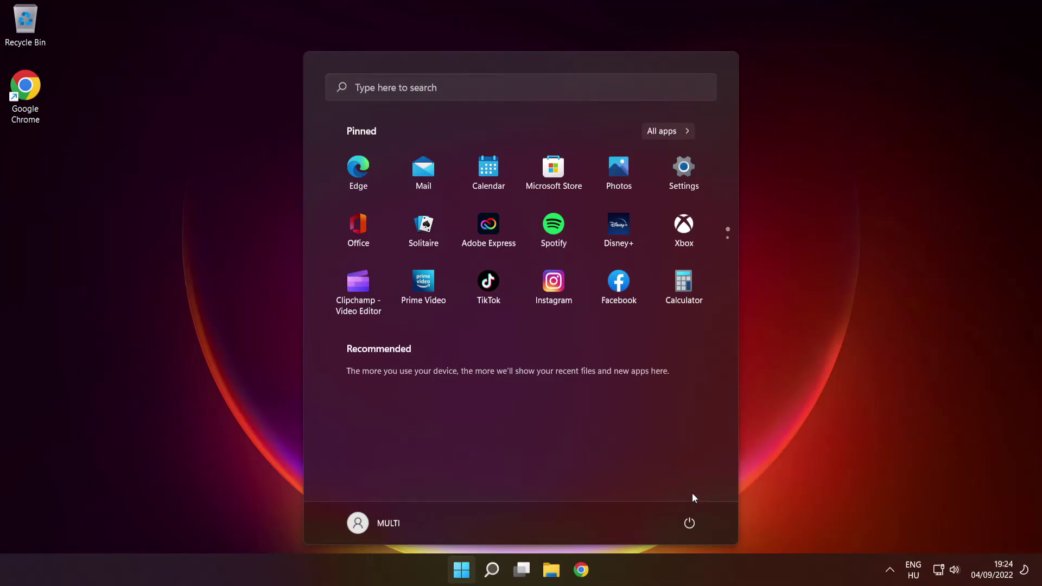